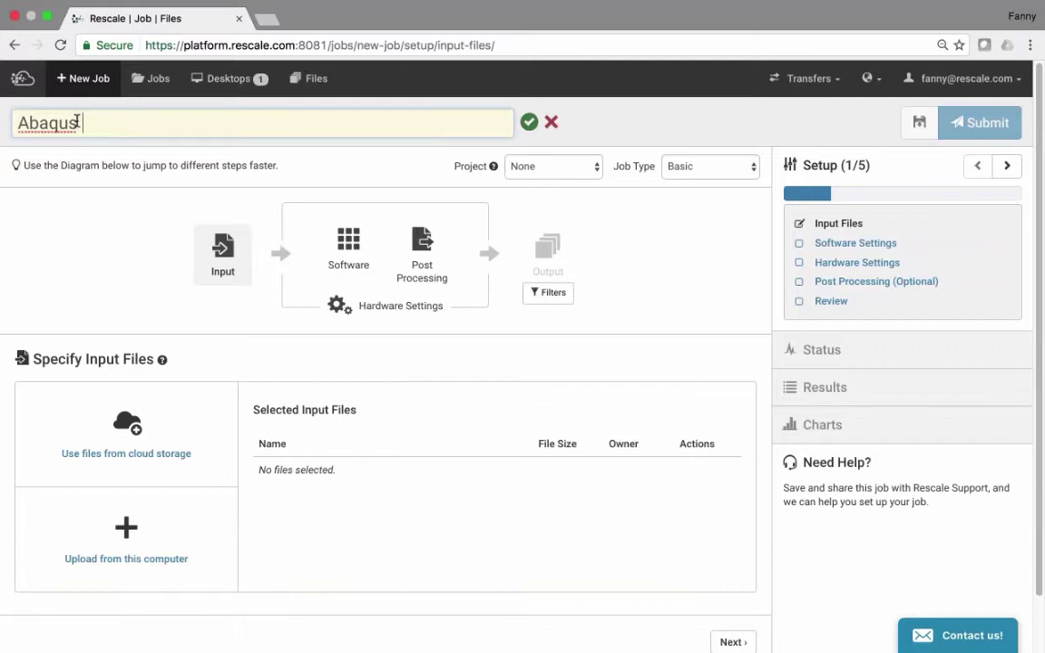
Name the new job "Abaqus Crash test" and keep its project set to None.
text(st)
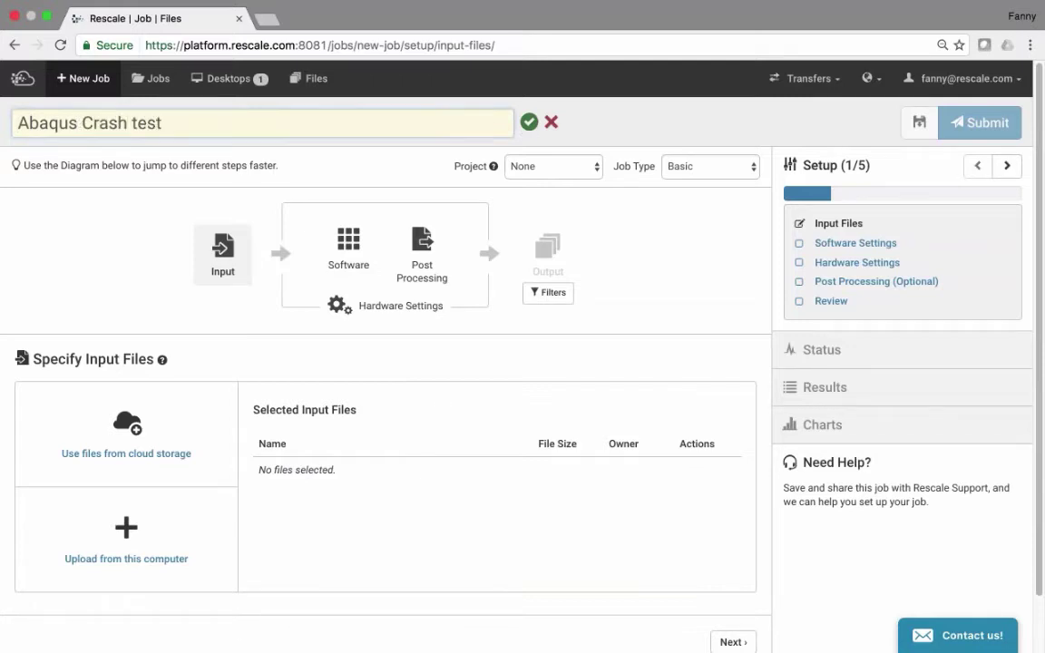
key(Return)
click(555, 169)
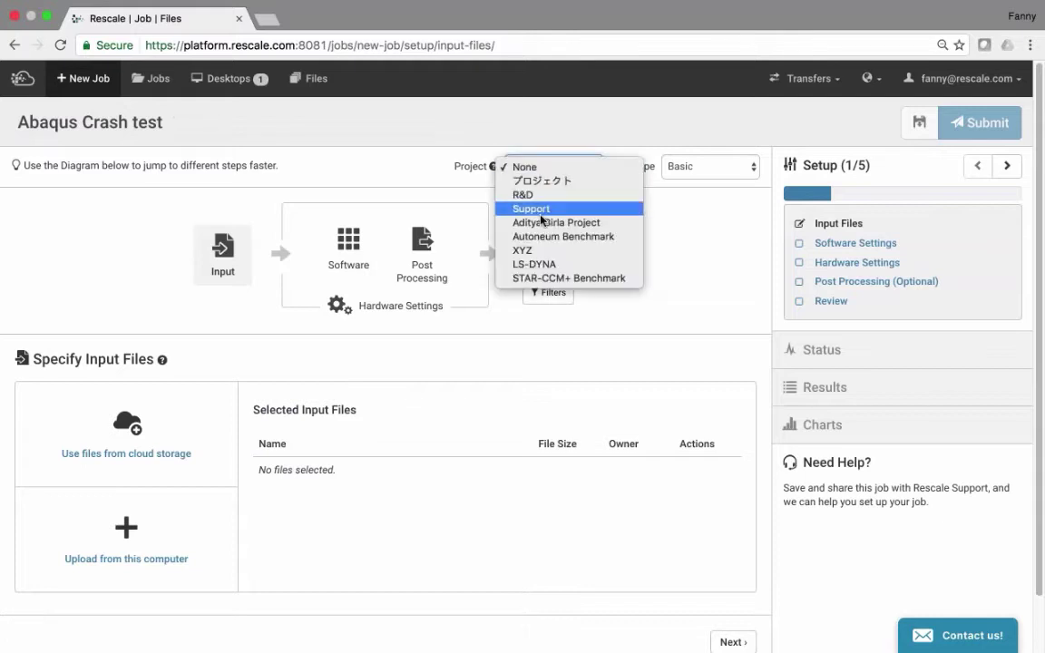
click(556, 135)
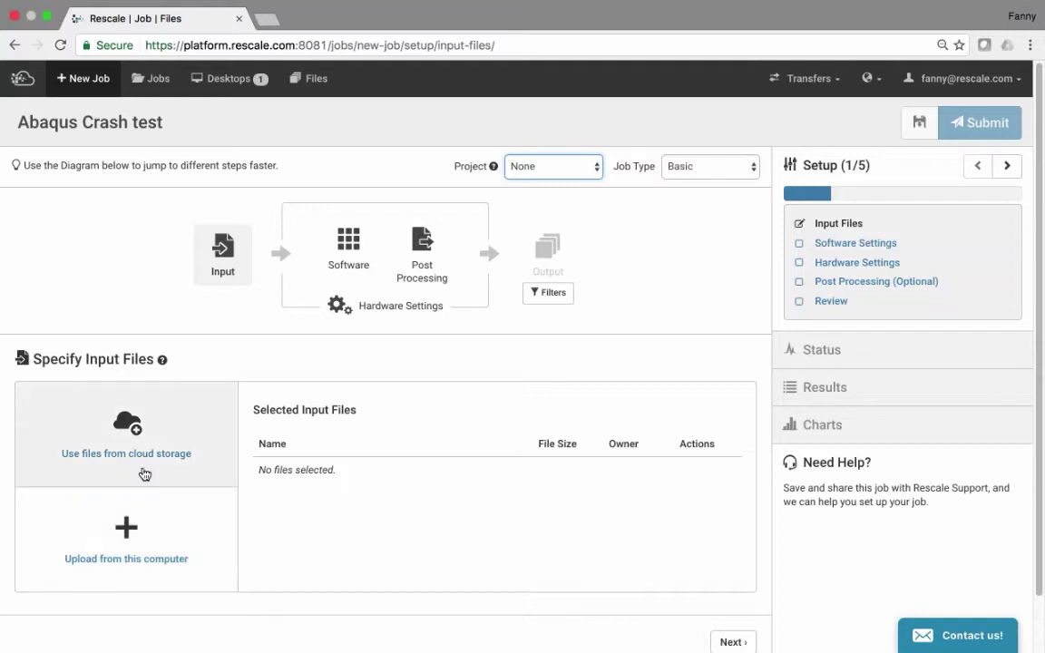
Search cloud storage for e1 among own input files and add e1.inp to the job's input files.
click(121, 425)
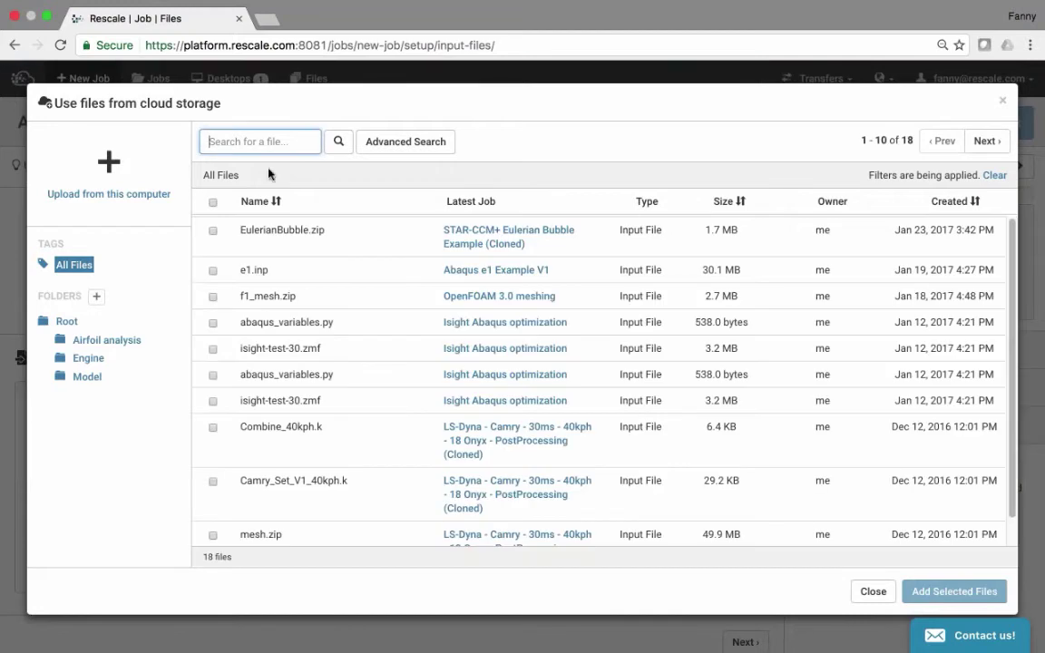
text(e1)
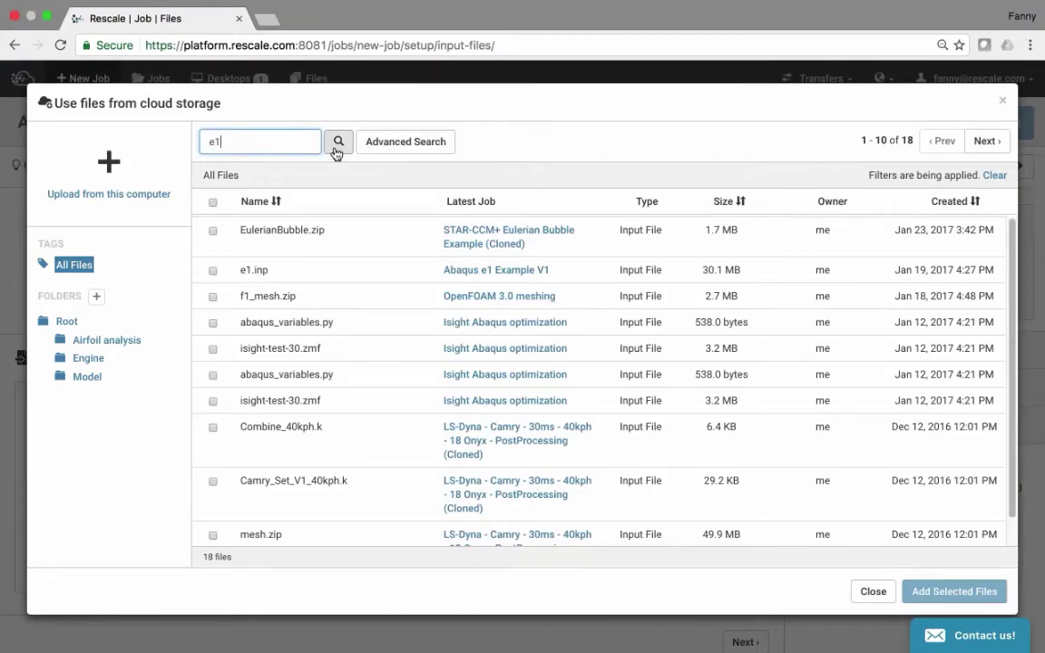
click(401, 144)
click(670, 513)
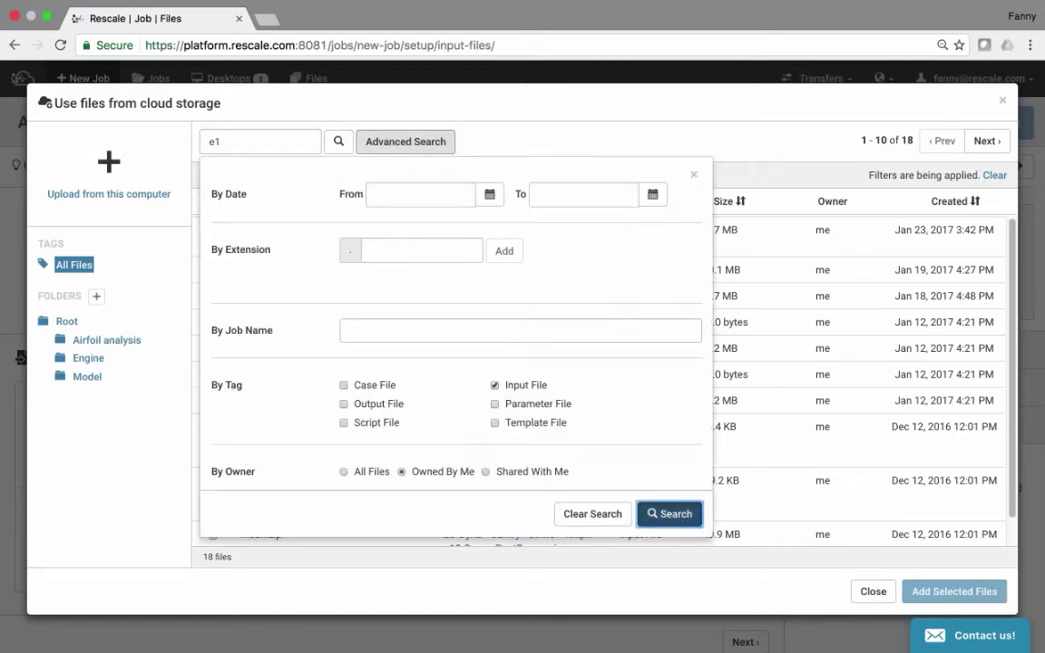
click(213, 230)
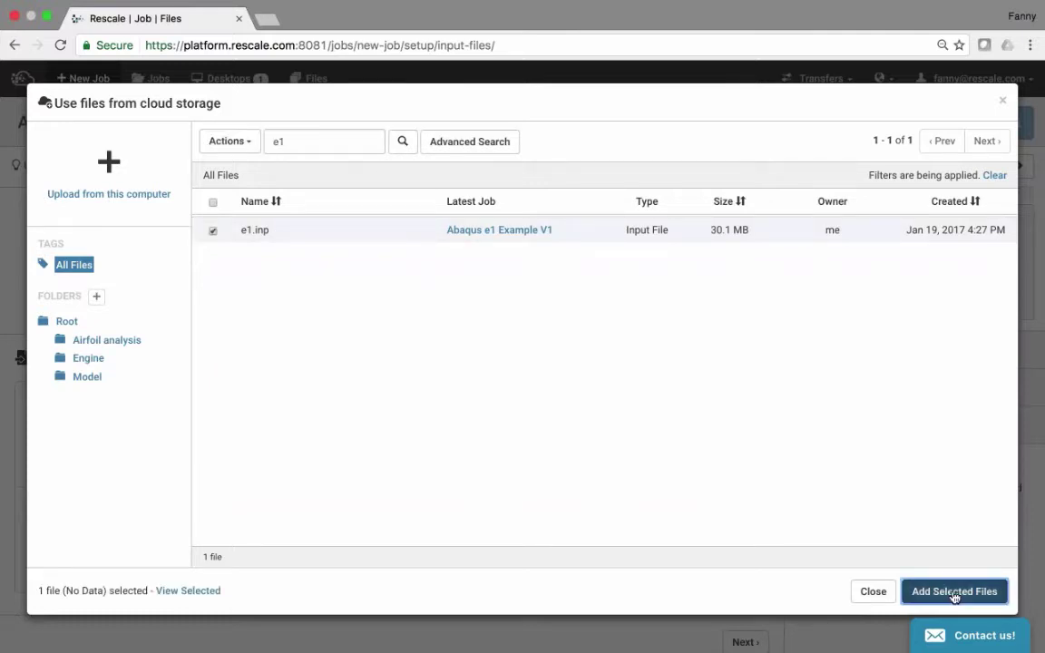
click(925, 591)
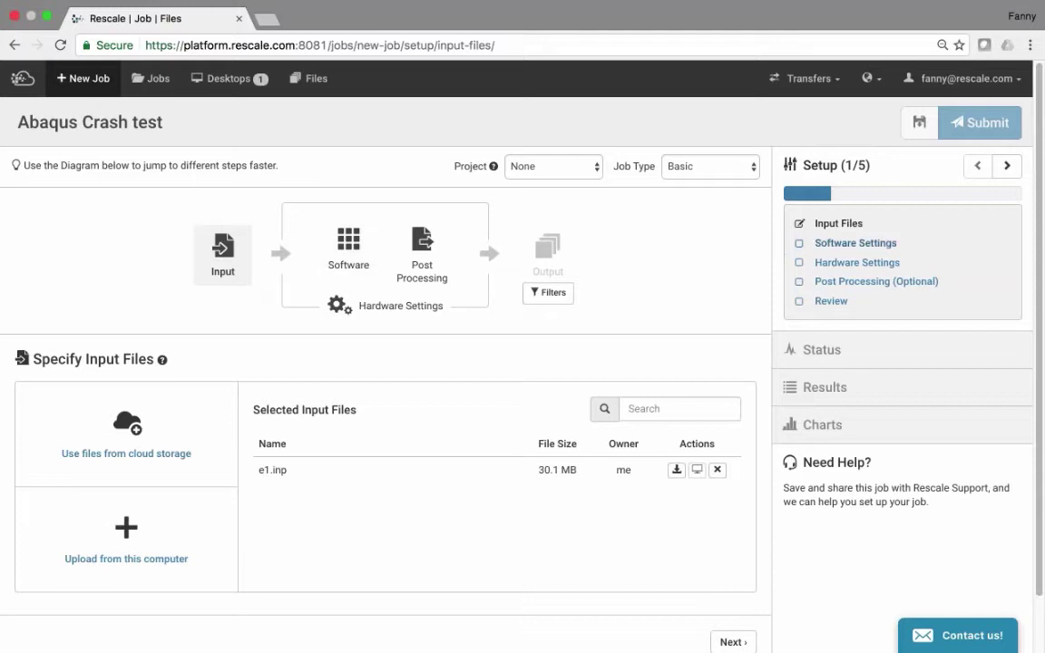
In the software settings, choose Abaqus as the job's software and set its version to 6.14-5.
click(842, 246)
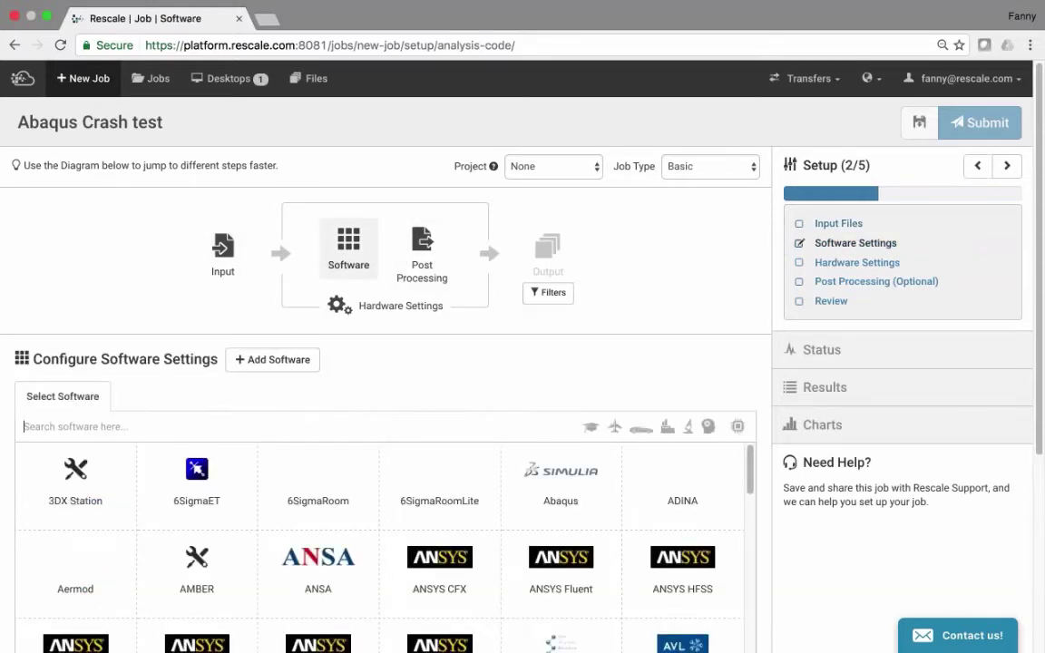
text(aba)
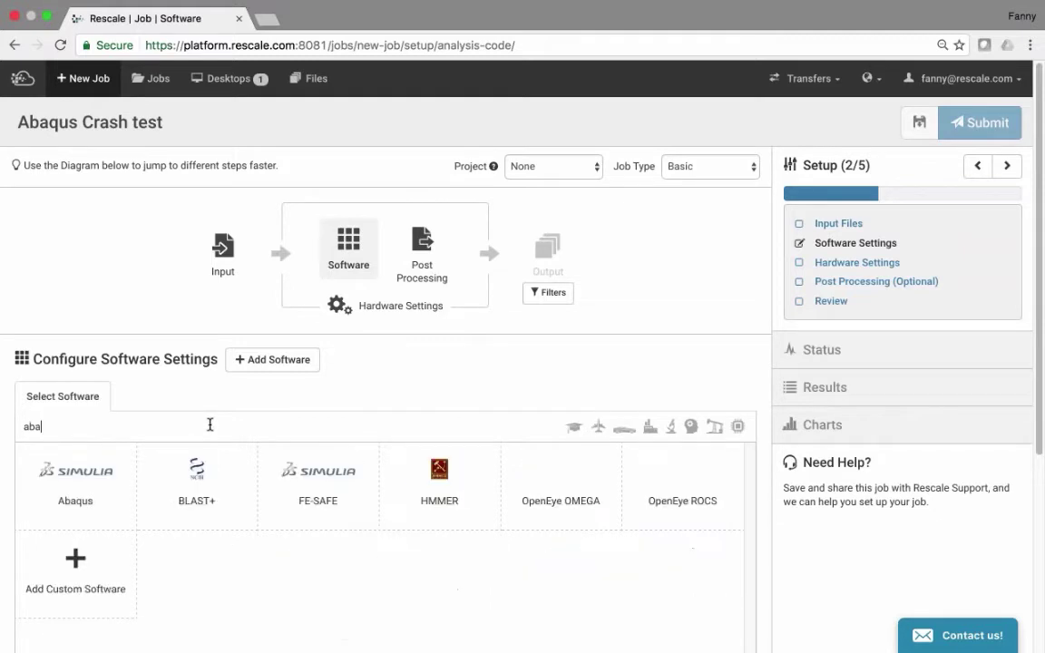
click(80, 490)
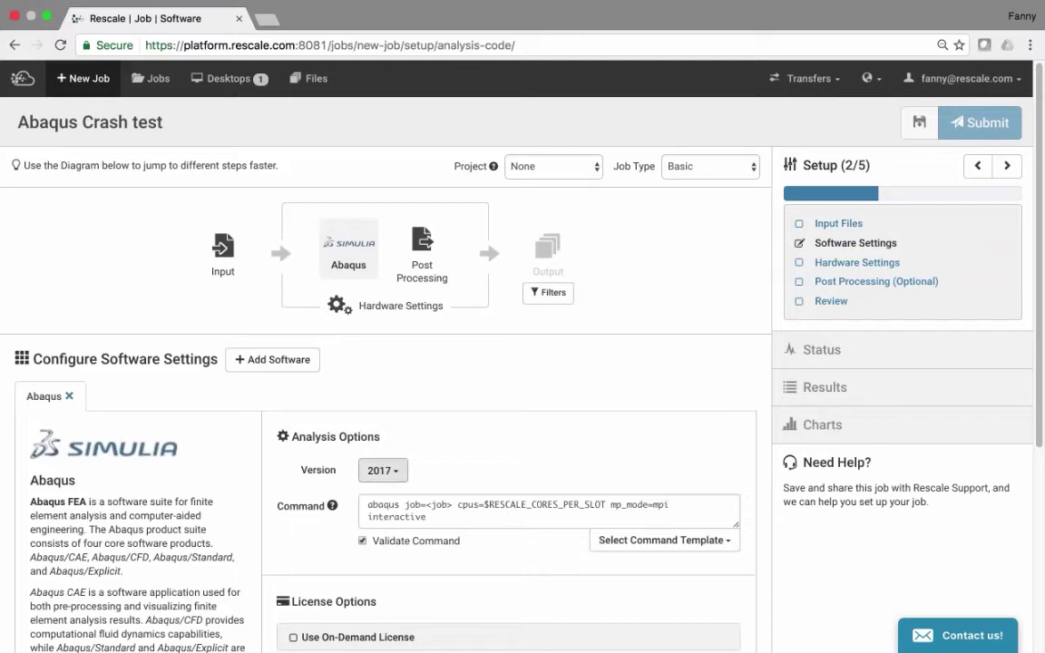
click(396, 471)
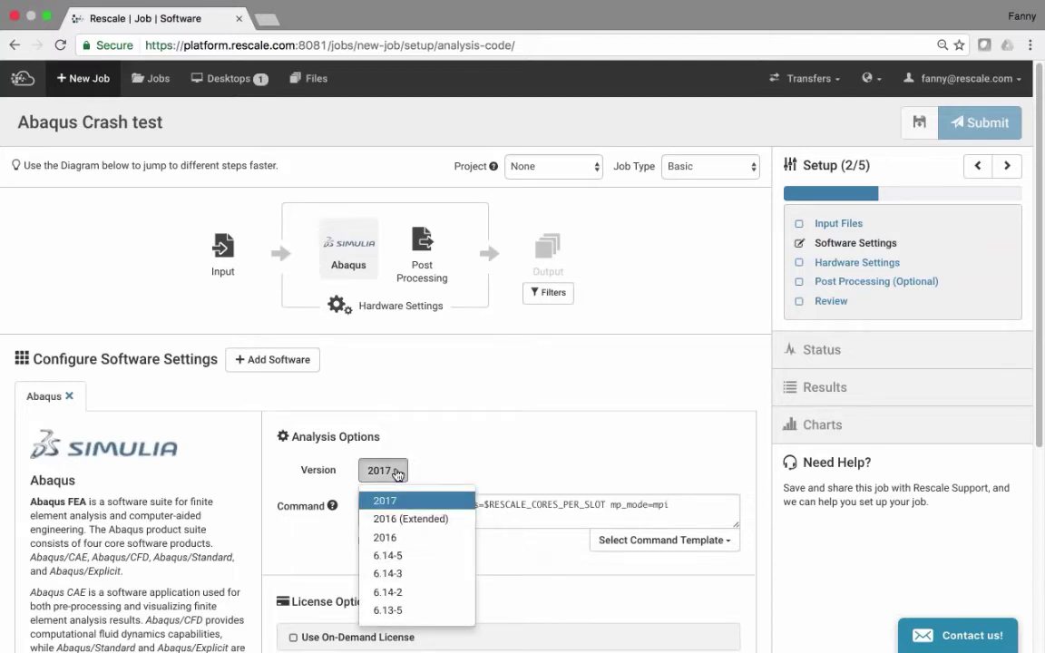
click(403, 556)
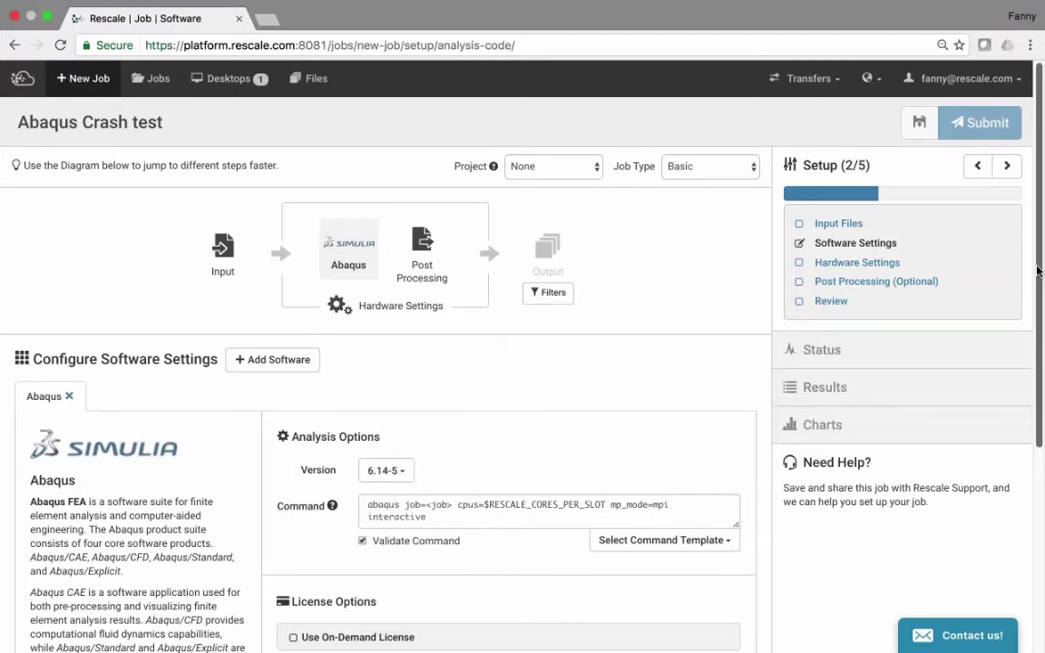
Apply the MPI command template and replace the <job> placeholder in the command with e1.
drag(1037, 275, 1027, 419)
click(671, 332)
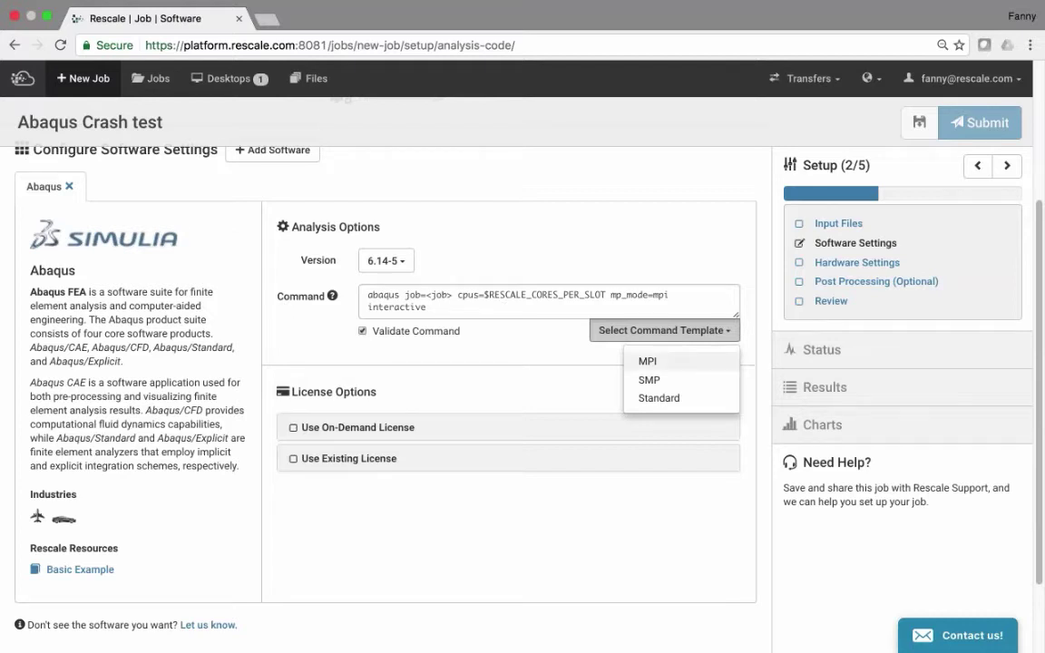
click(655, 363)
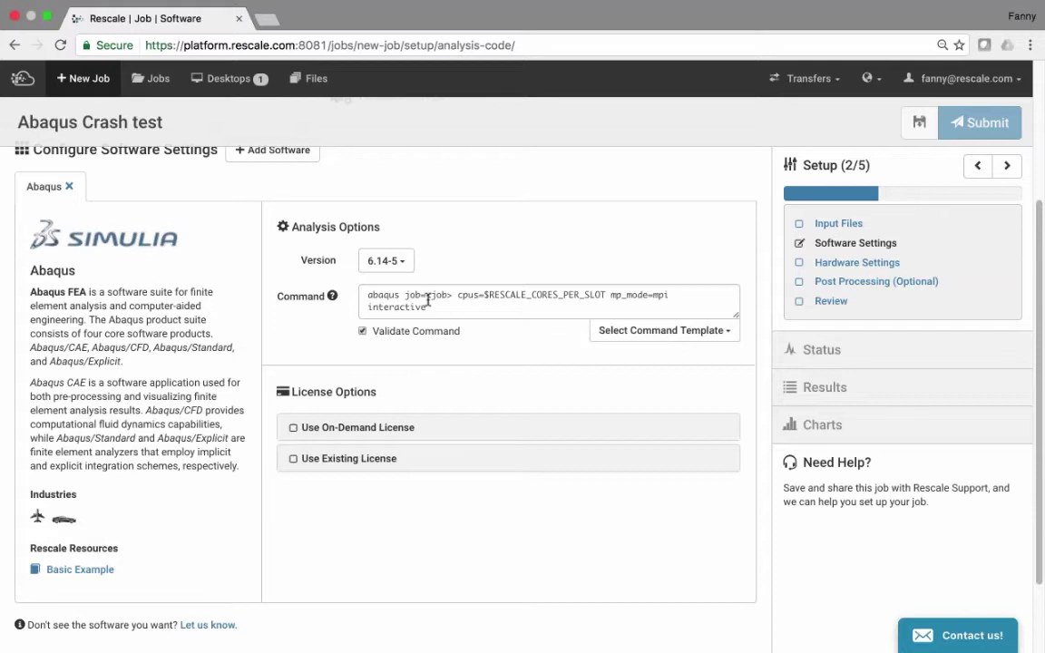
drag(426, 295, 447, 298)
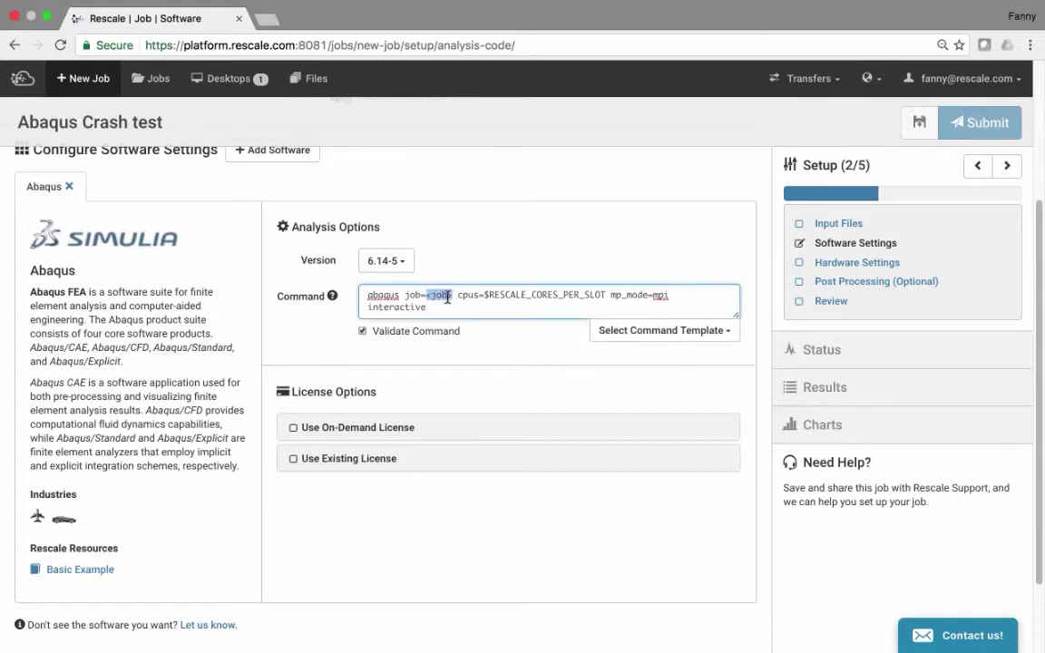
text(e1)
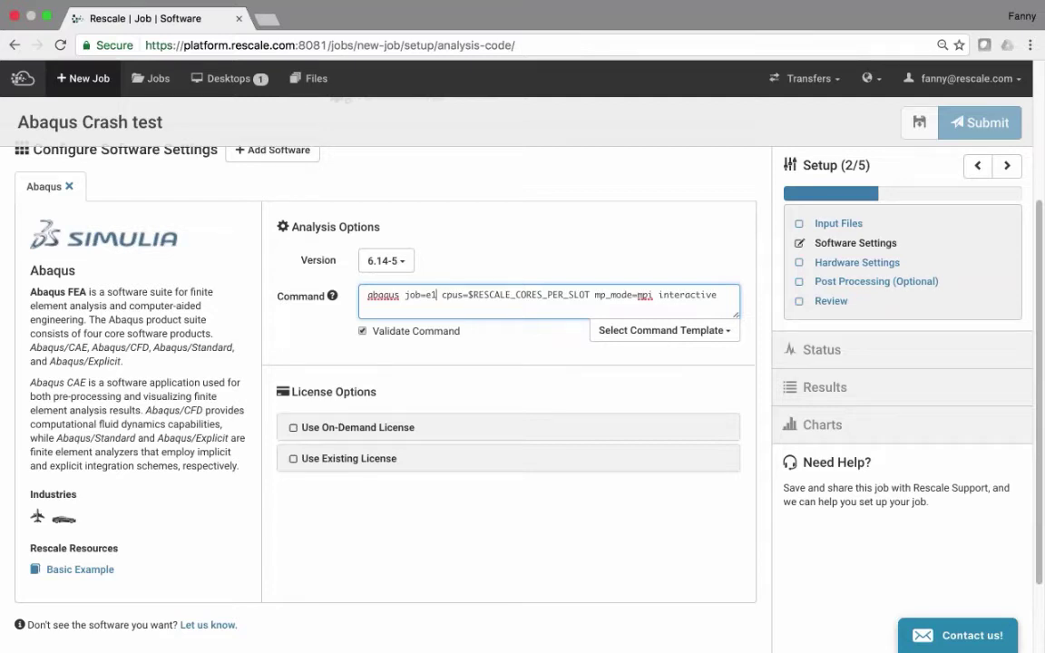
Enable the on-demand license for Abaqus and review its pricing and payment details.
click(293, 427)
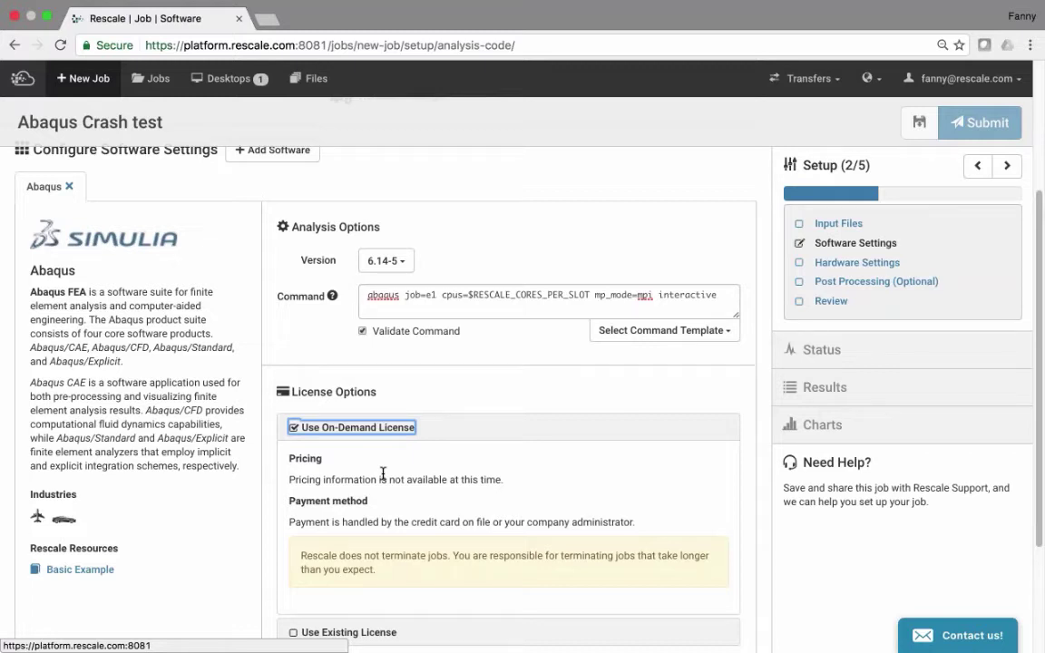
scroll(456, 446, down, 1)
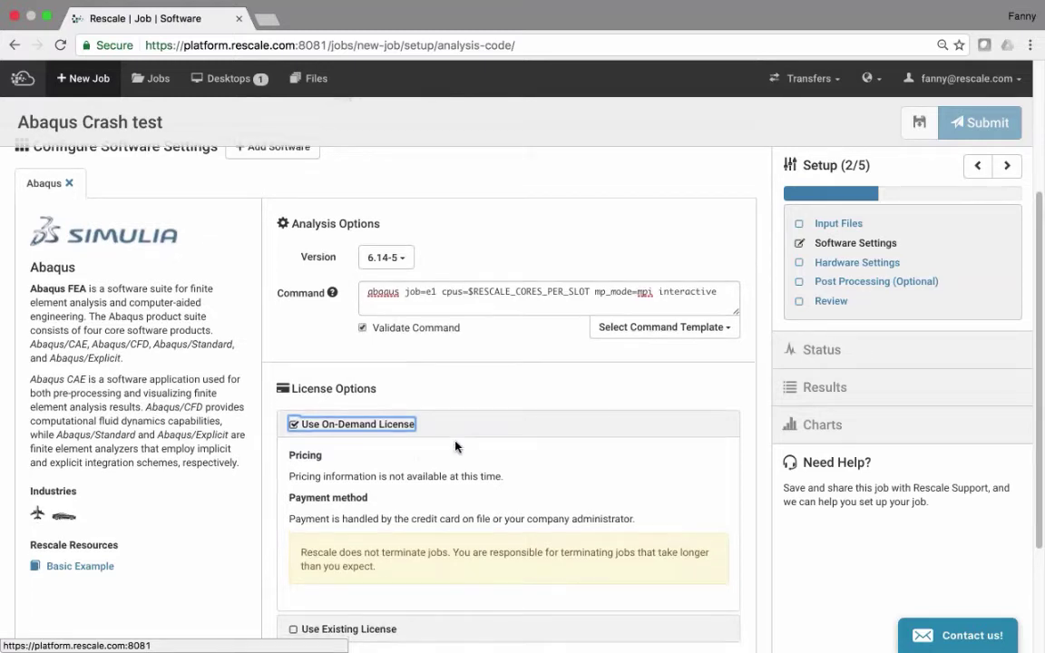
scroll(454, 447, down, 1)
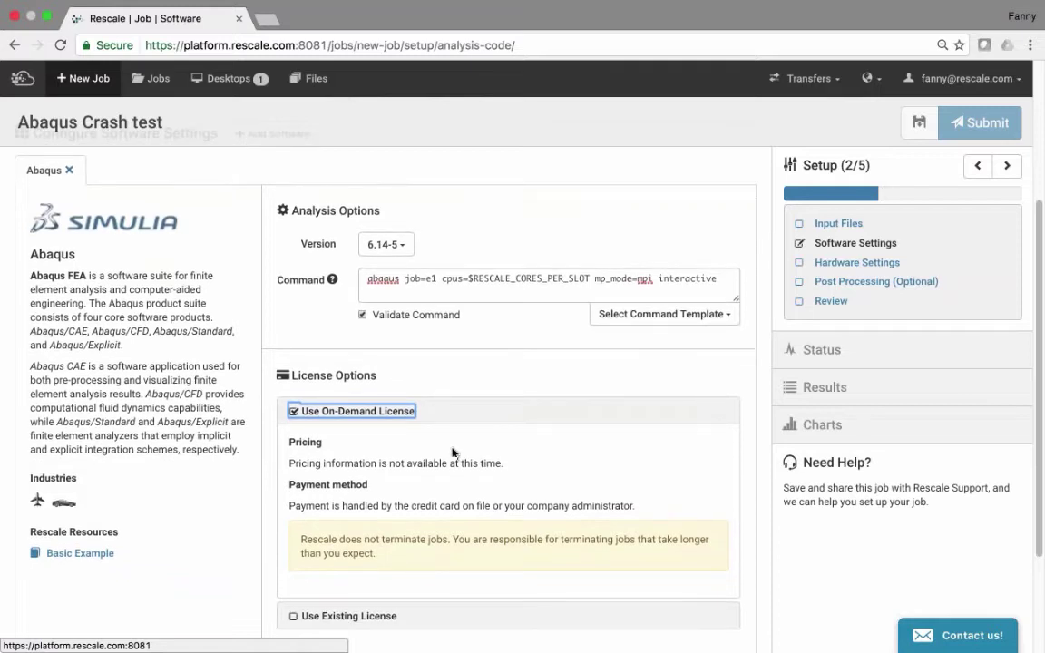
scroll(620, 387, down, 1)
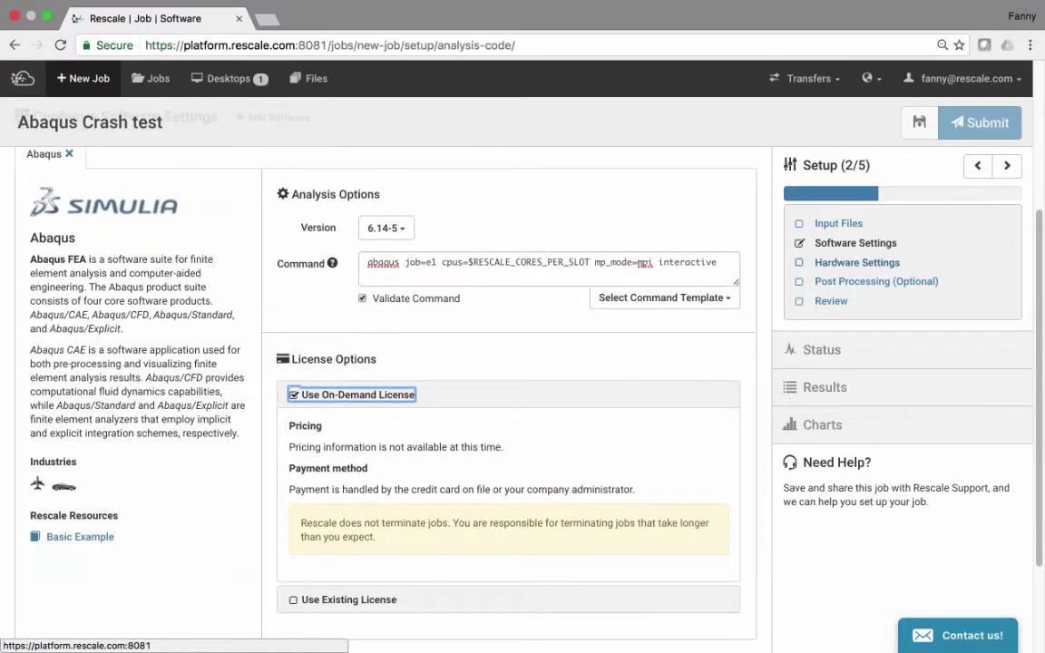
Open the hardware settings and examine the available primary and specialty core types.
click(853, 269)
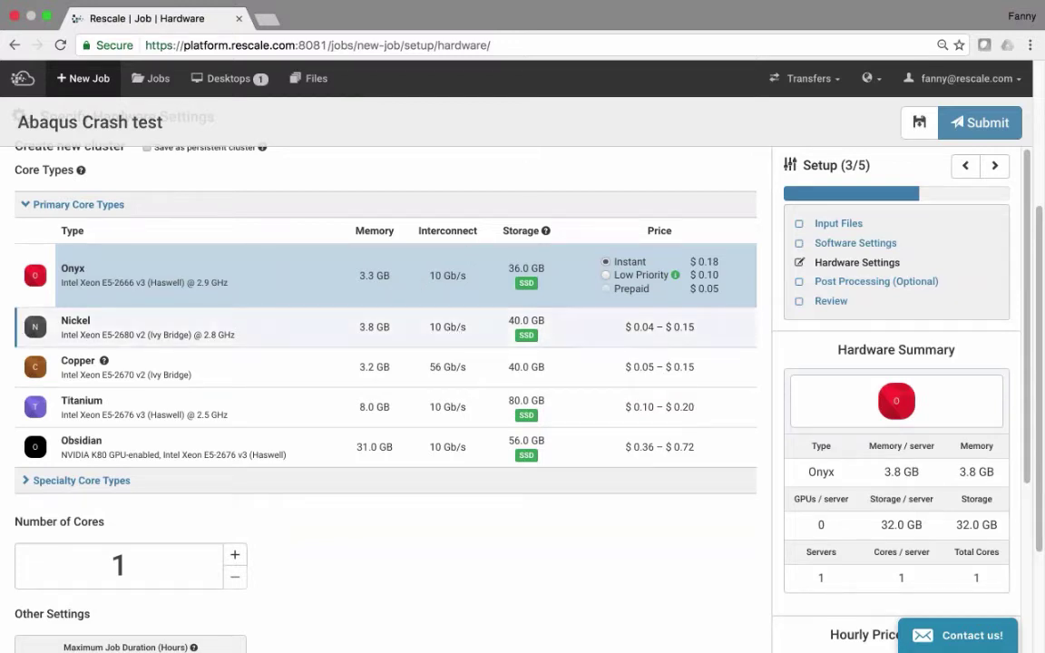
click(25, 204)
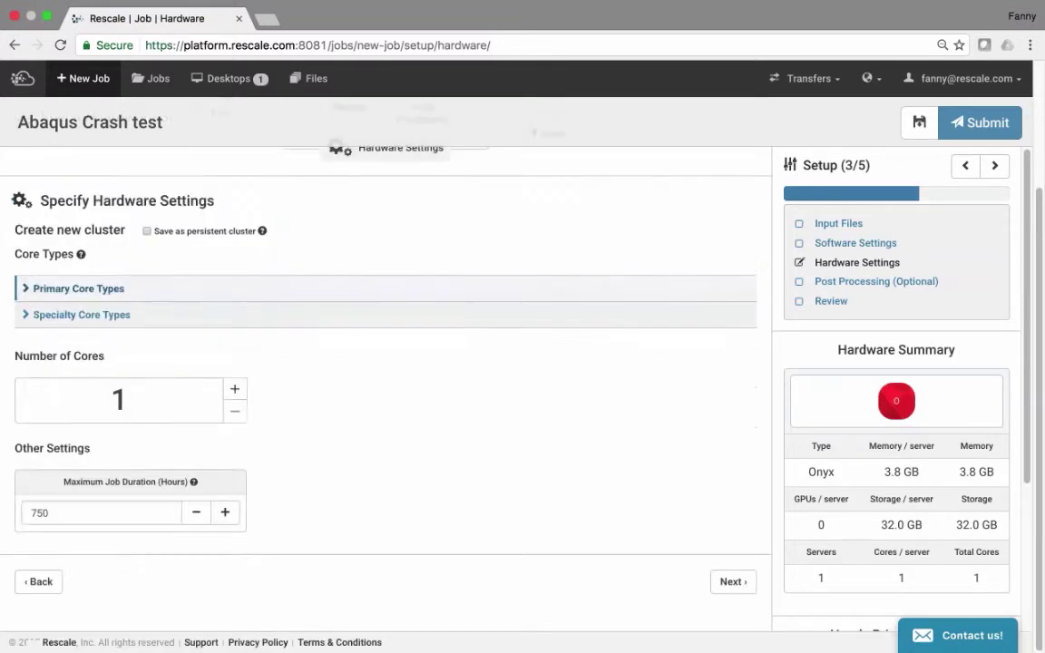
click(25, 315)
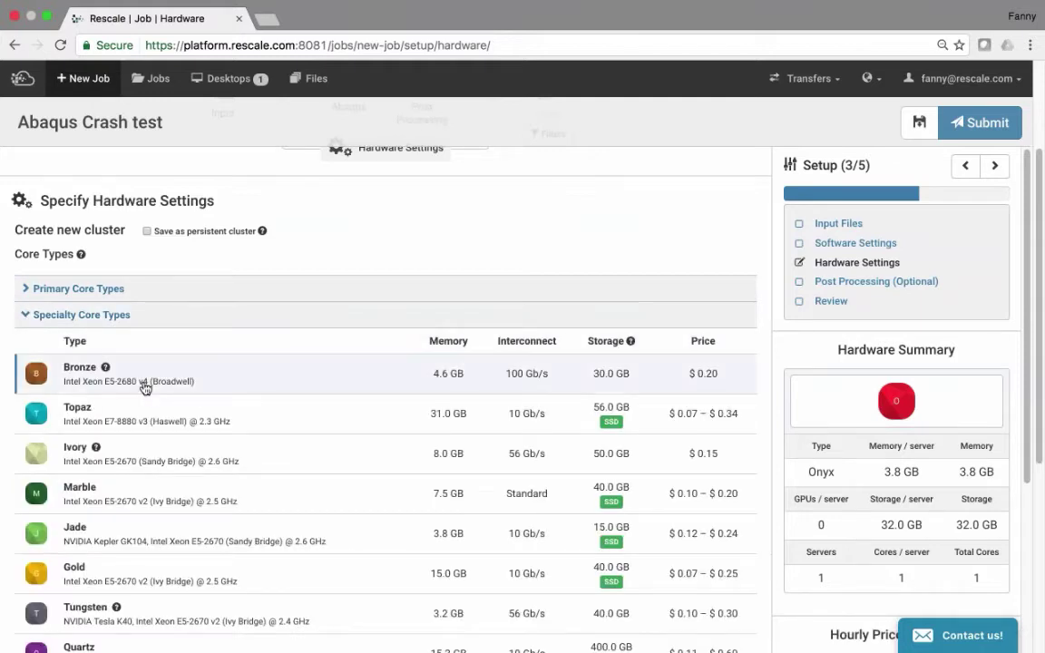
scroll(145, 388, down, 1)
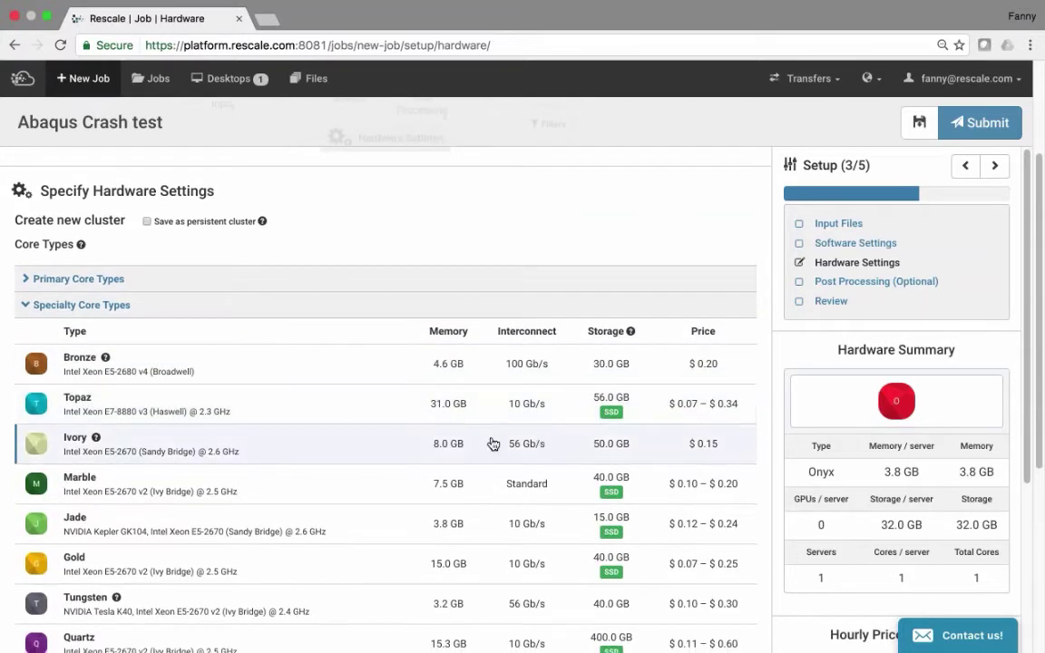
scroll(299, 455, down, 3)
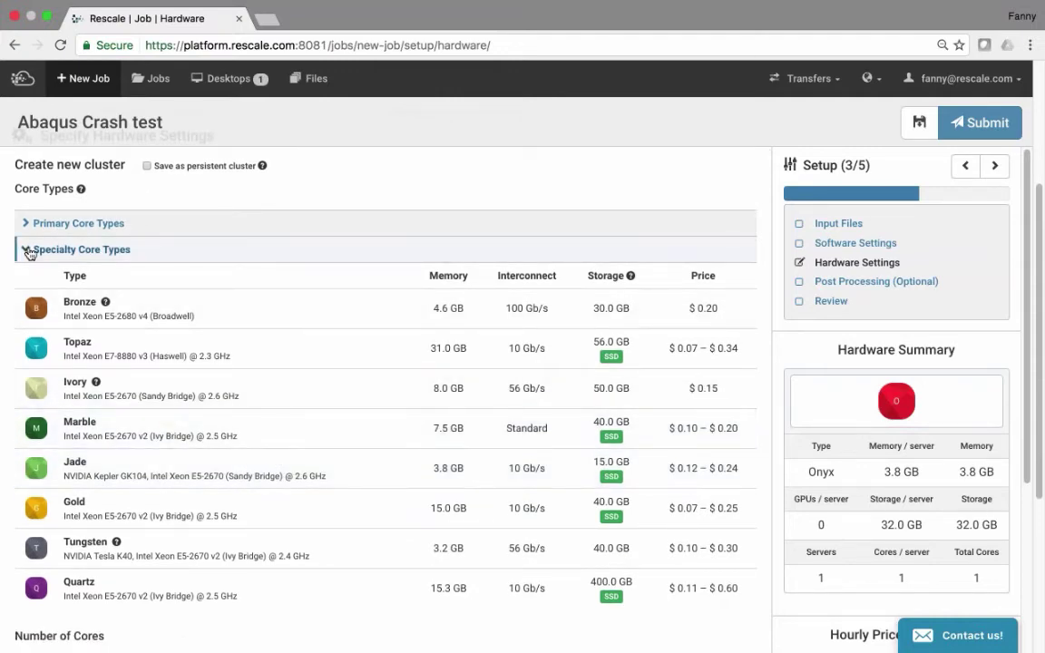
click(27, 250)
click(27, 288)
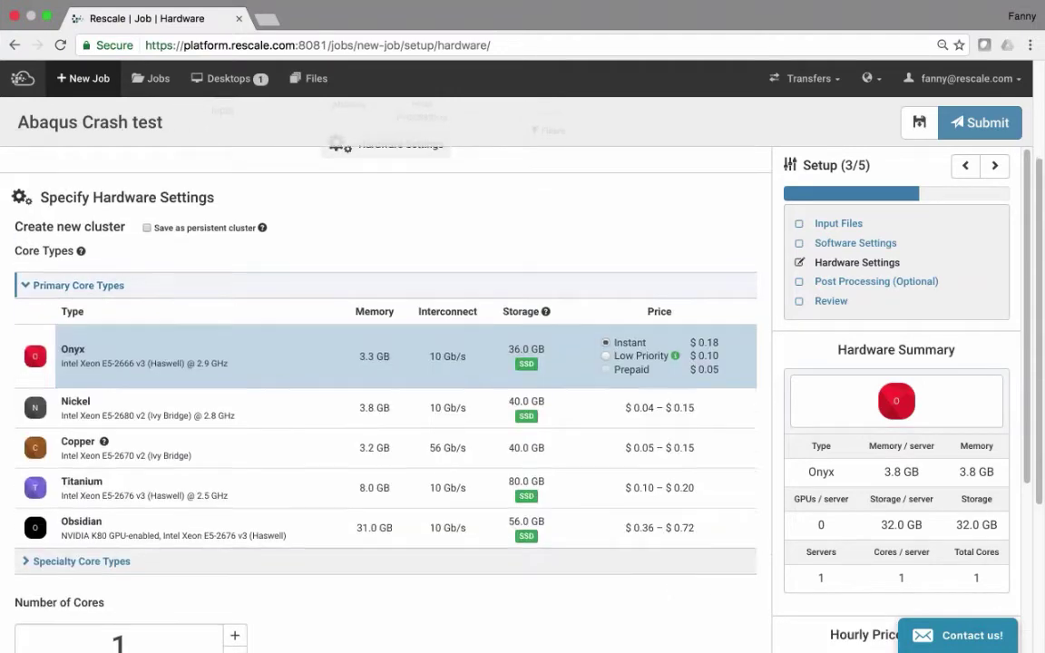
Choose Onyx from the primary core types for the new cluster.
scroll(132, 370, down, 2)
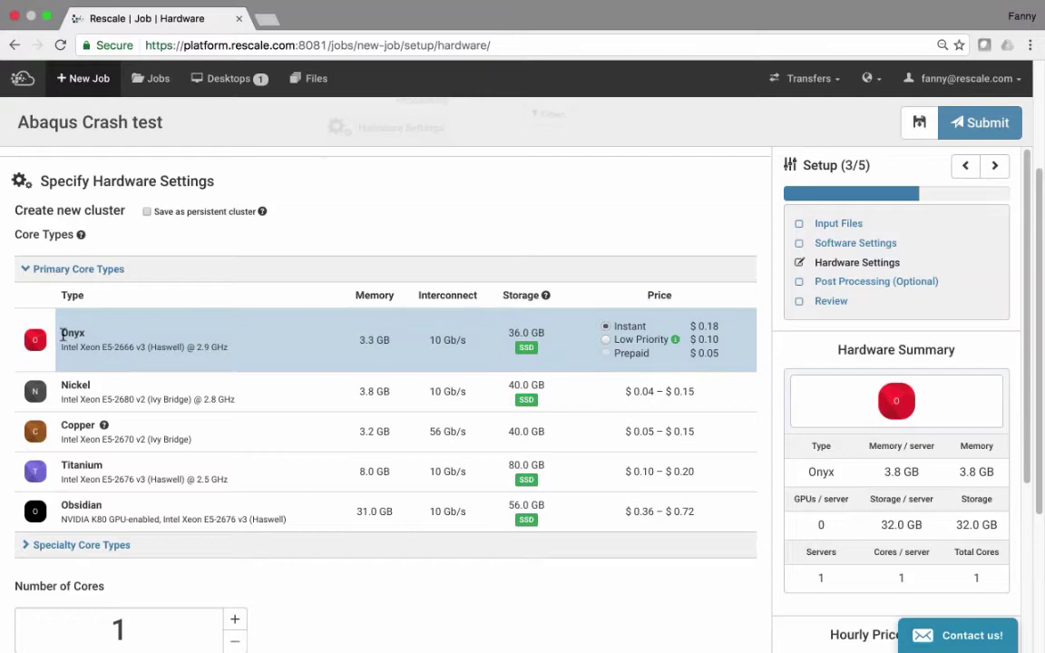
click(82, 388)
click(80, 337)
Try out the core count increments, raising the number of cores to 198.
scroll(175, 357, down, 5)
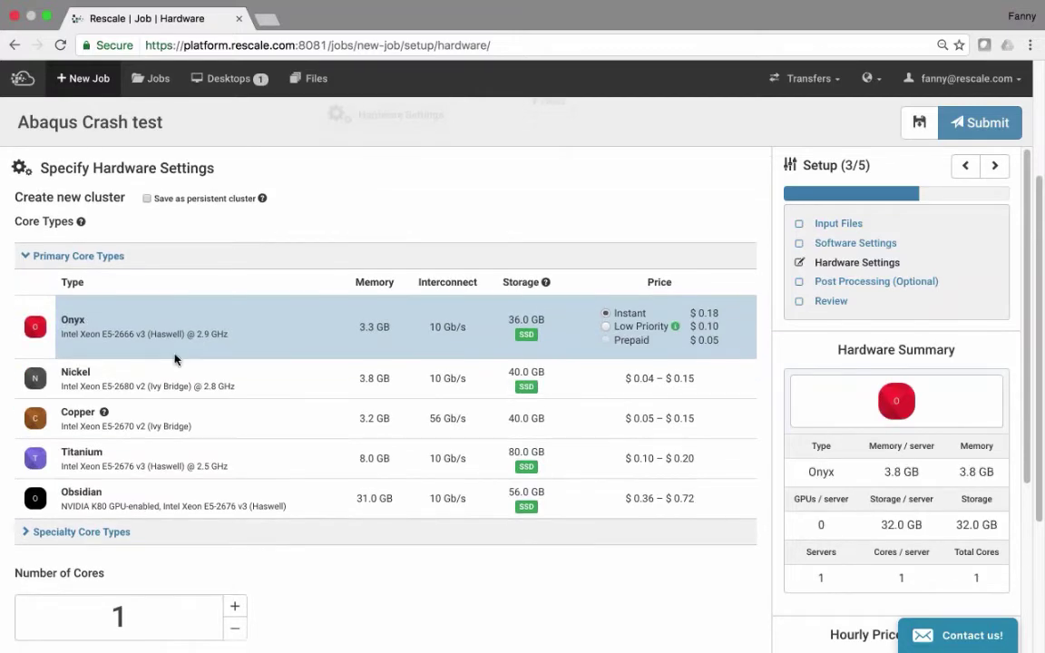
click(234, 400)
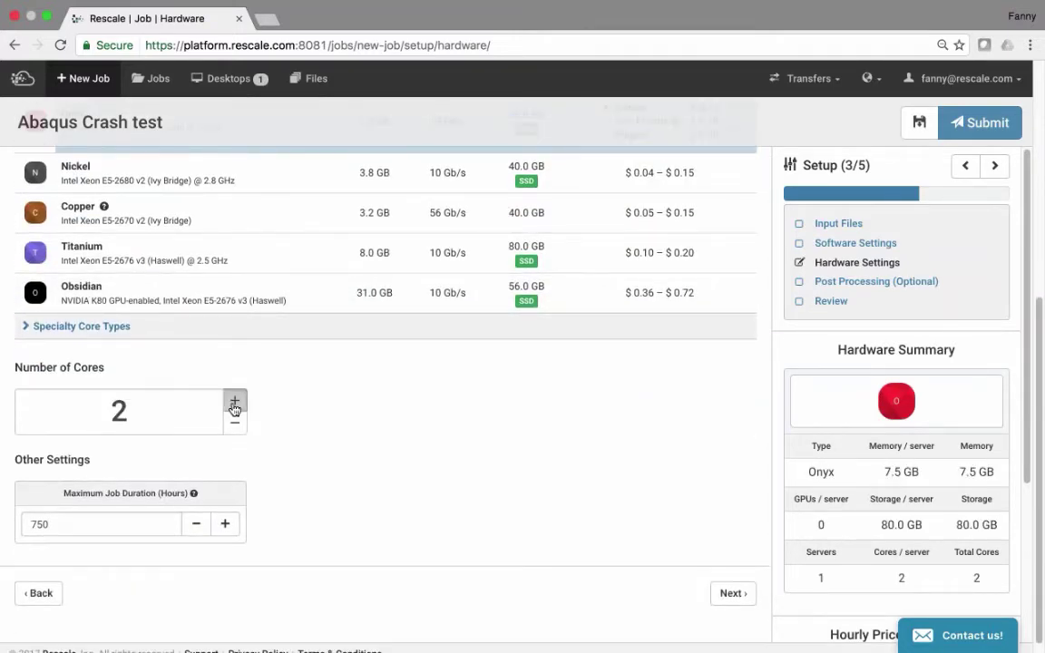
click(234, 400)
click(234, 400)
click(234, 422)
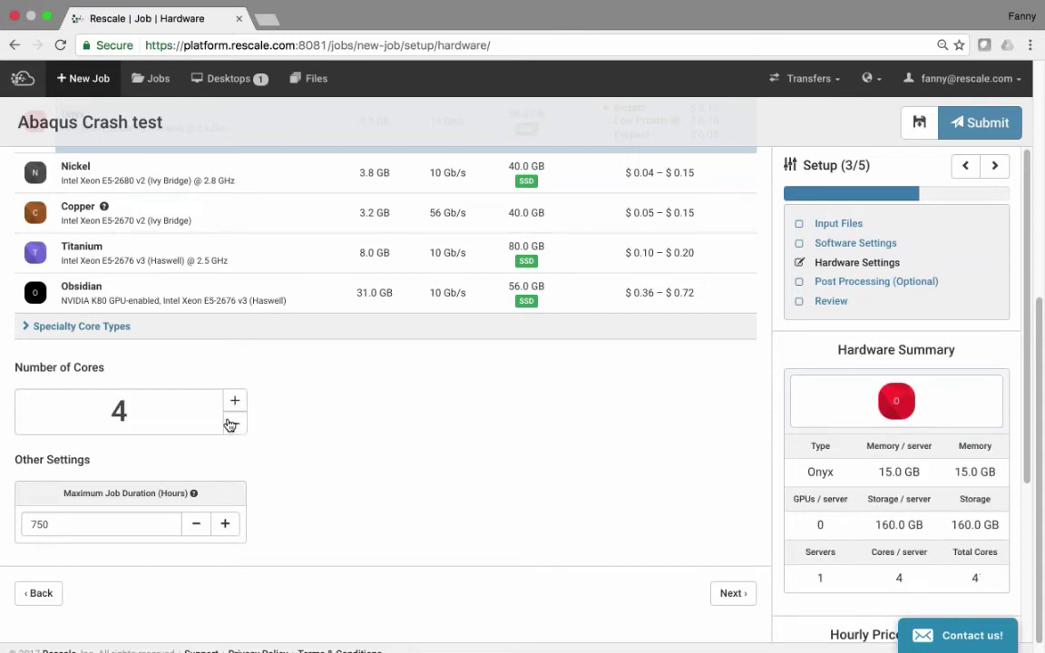
click(234, 401)
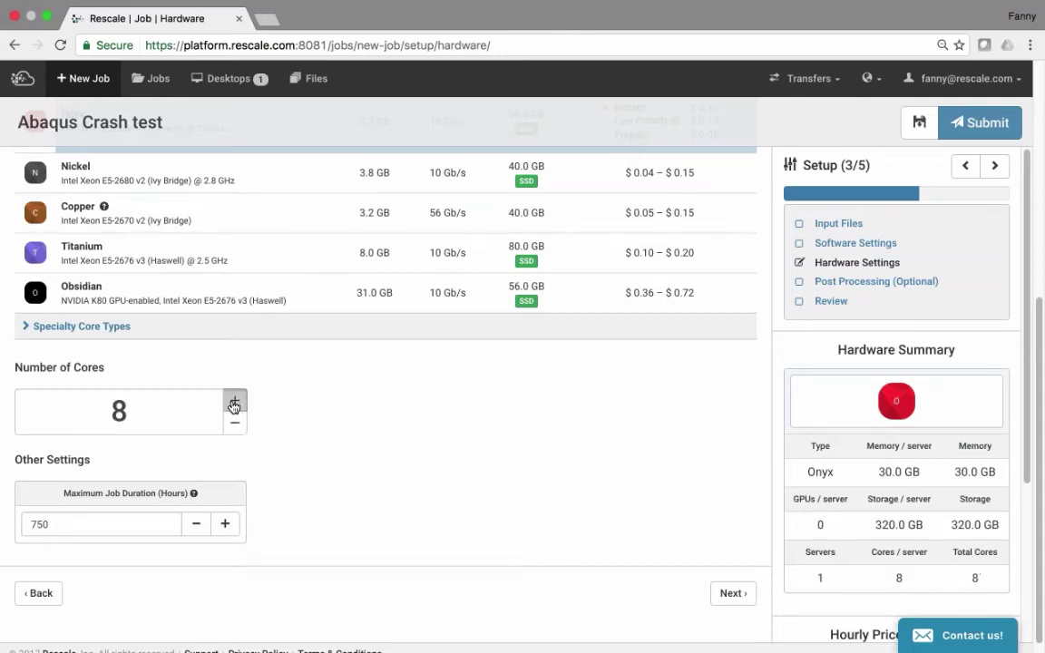
click(234, 402)
click(234, 402)
click(234, 402)
click(234, 401)
click(234, 402)
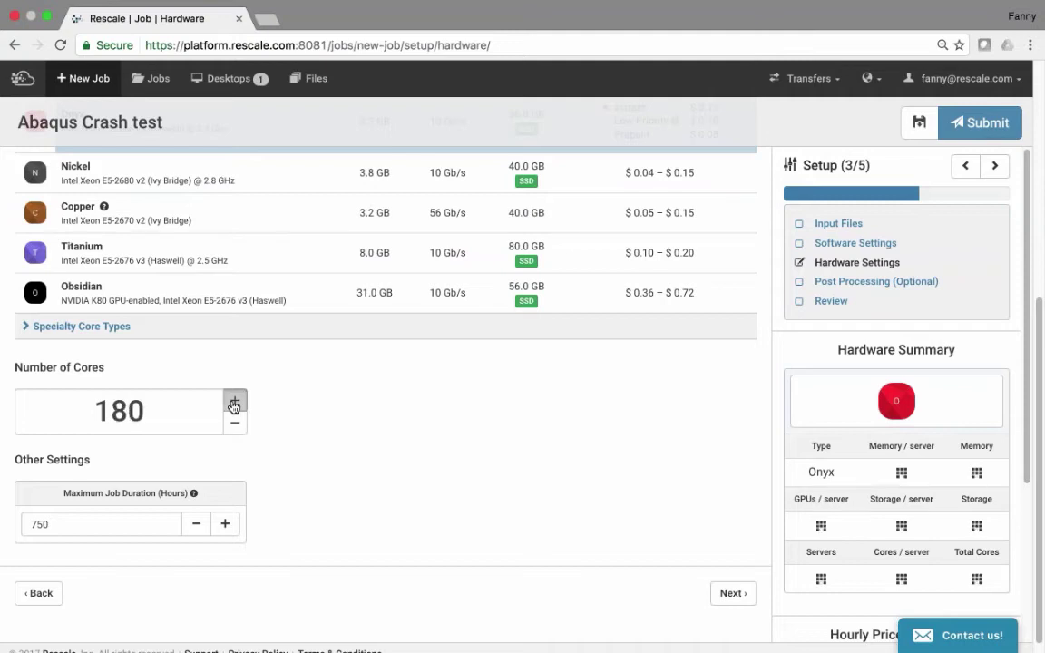
click(234, 402)
Set the number of cores to 4.
click(145, 410)
drag(145, 409, 79, 409)
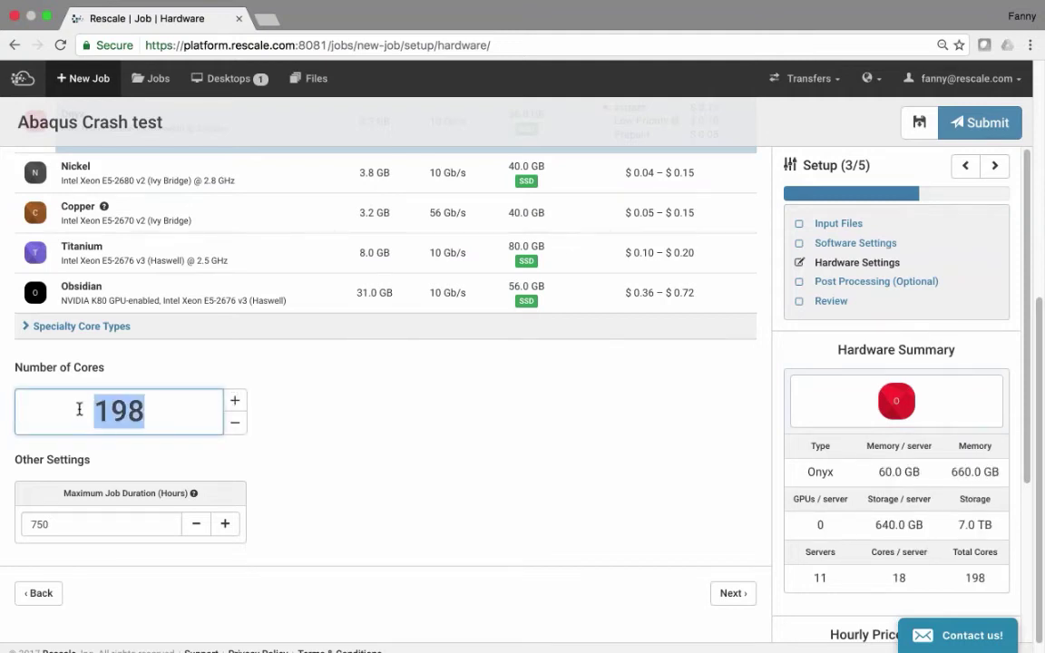
text(4)
scroll(410, 426, down, 1)
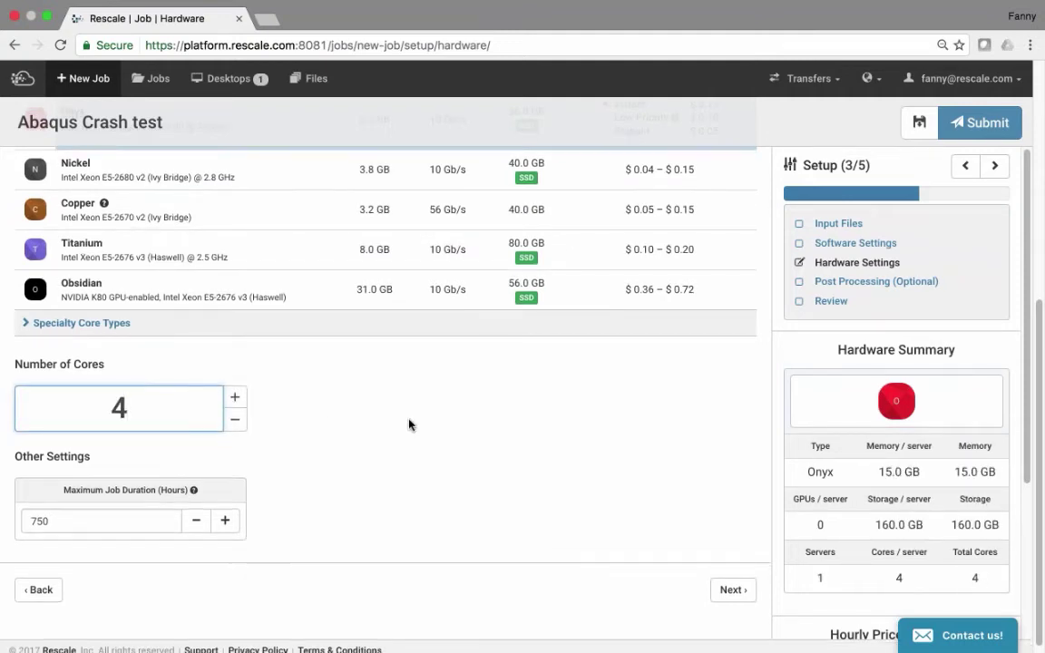
Go to the review of the Abaqus Crash test job, save it and submit it to run.
click(838, 305)
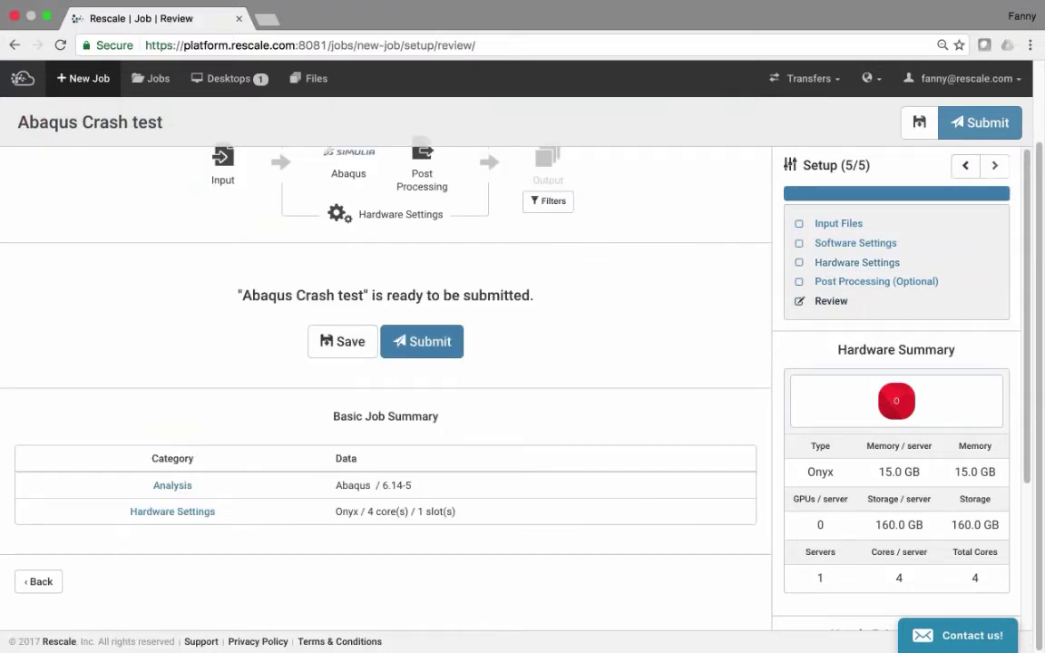
scroll(525, 272, up, 1)
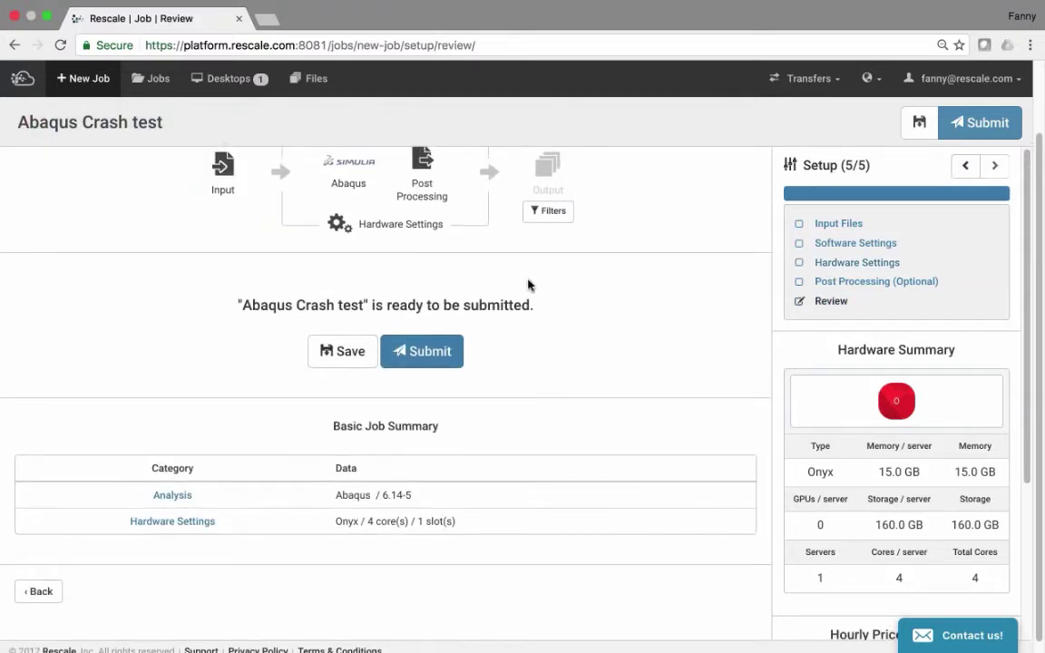
click(352, 353)
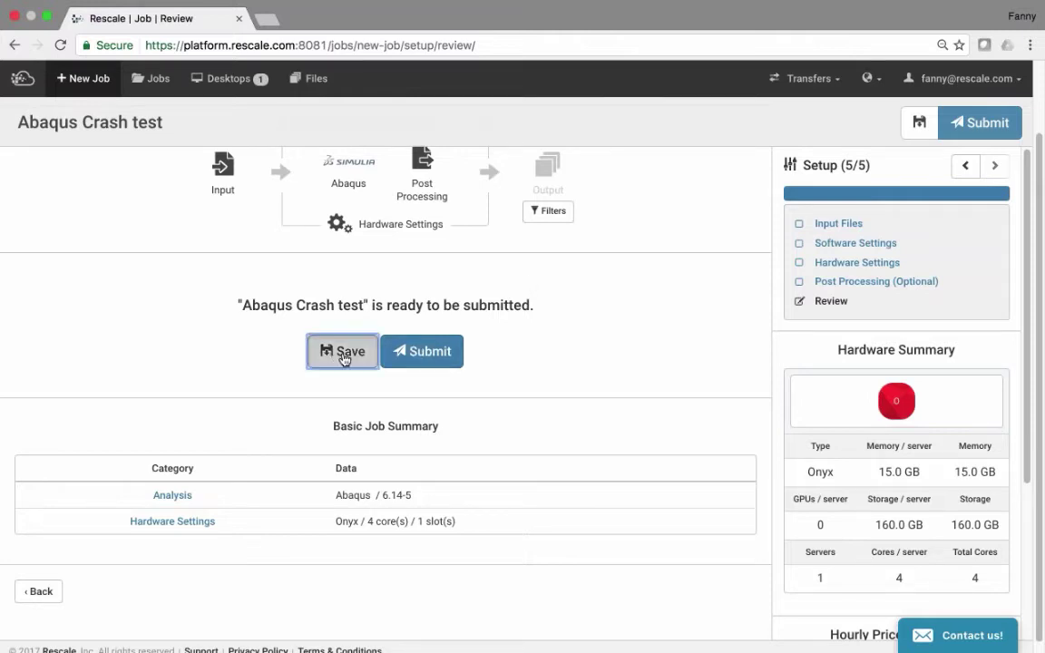
click(428, 354)
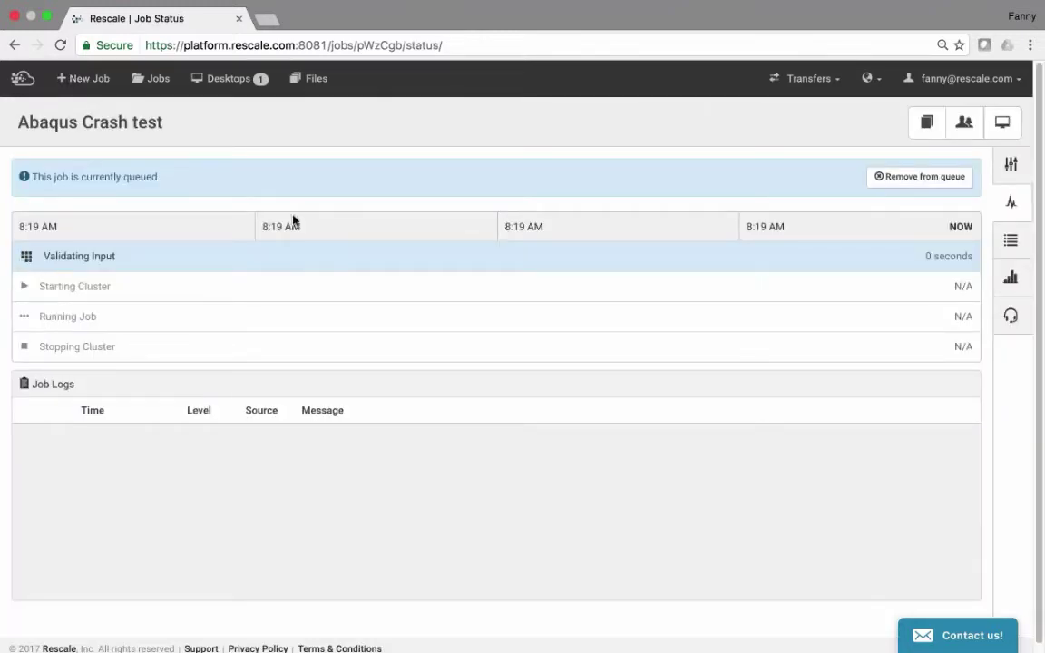
Connect to the remote desktop, accepting its unverified certificate, and log in as User with the account password.
click(159, 86)
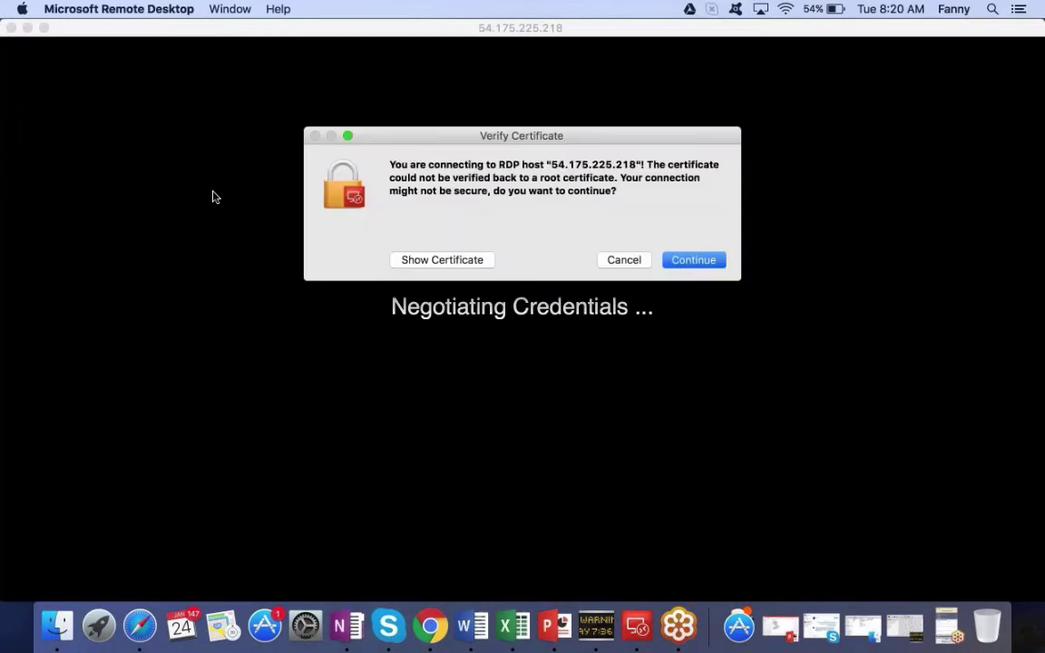
click(706, 263)
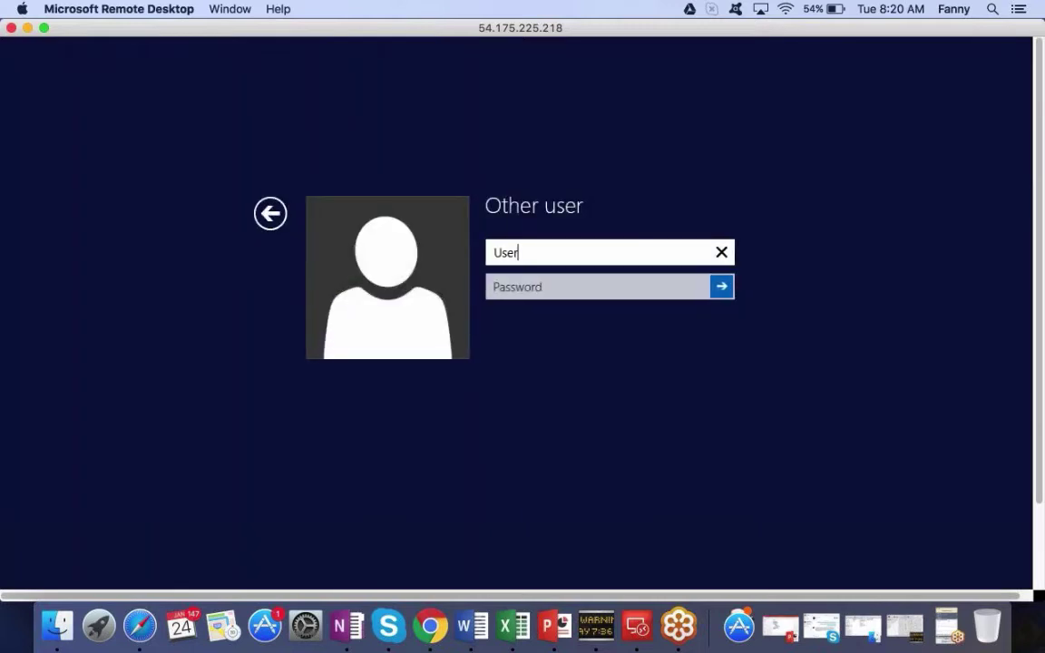
click(527, 289)
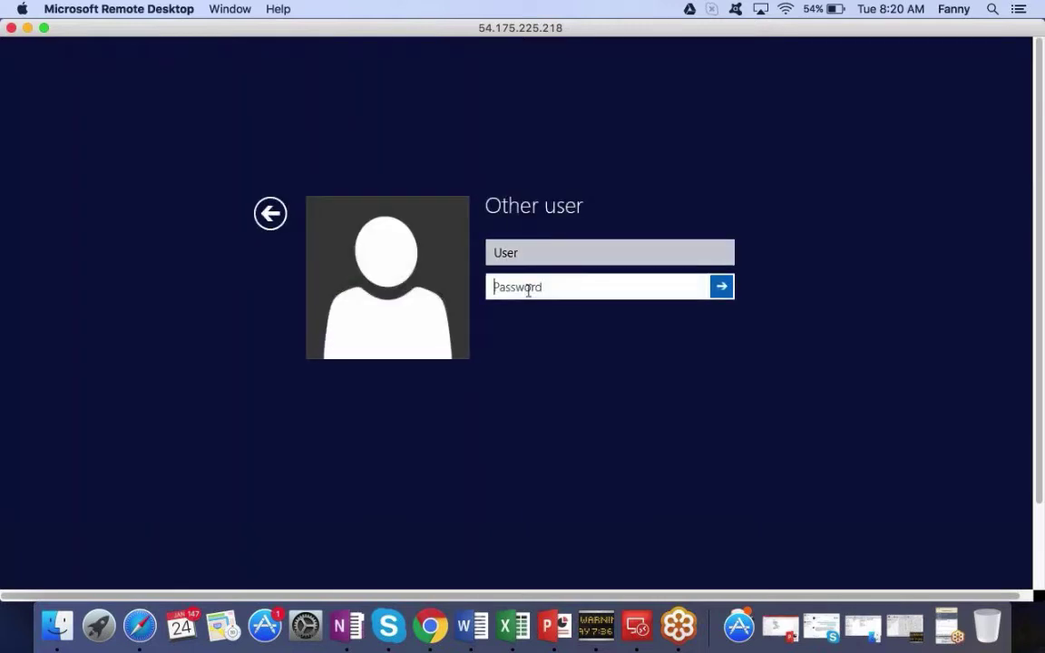
text(*)
click(729, 292)
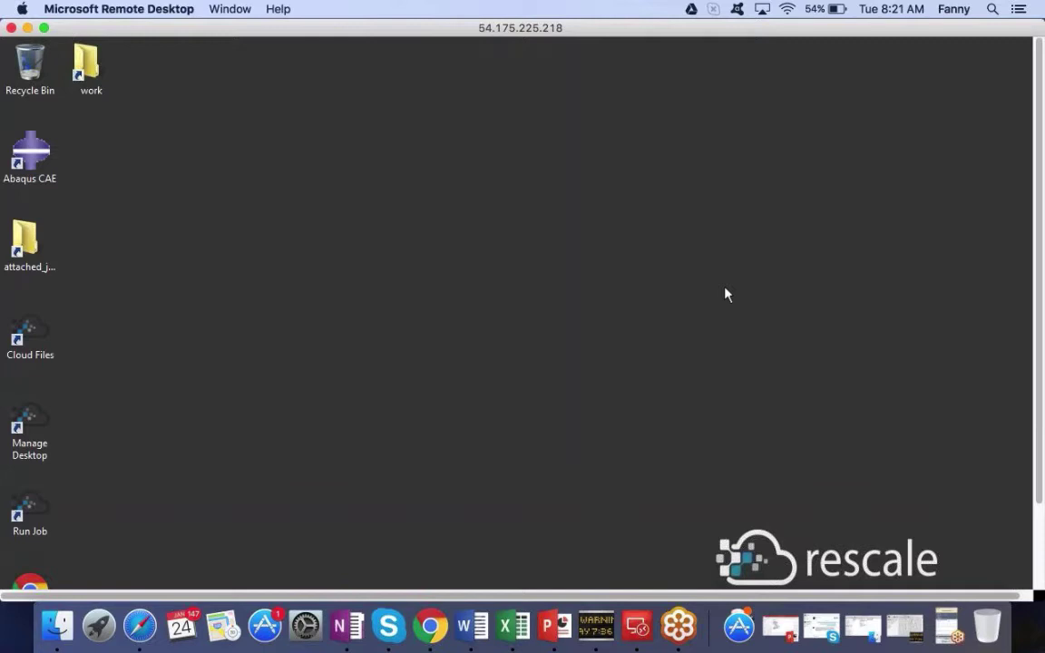
Launch Abaqus CAE on the remote desktop and open the recent results database run1/e1.odb in a maximized window.
double_click(30, 154)
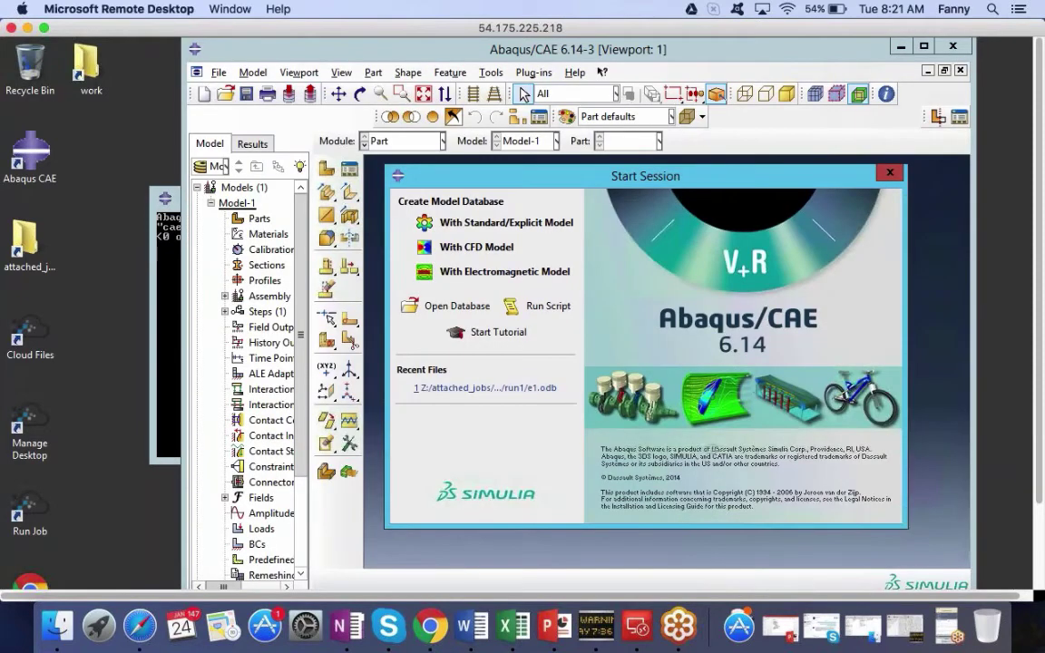
click(491, 388)
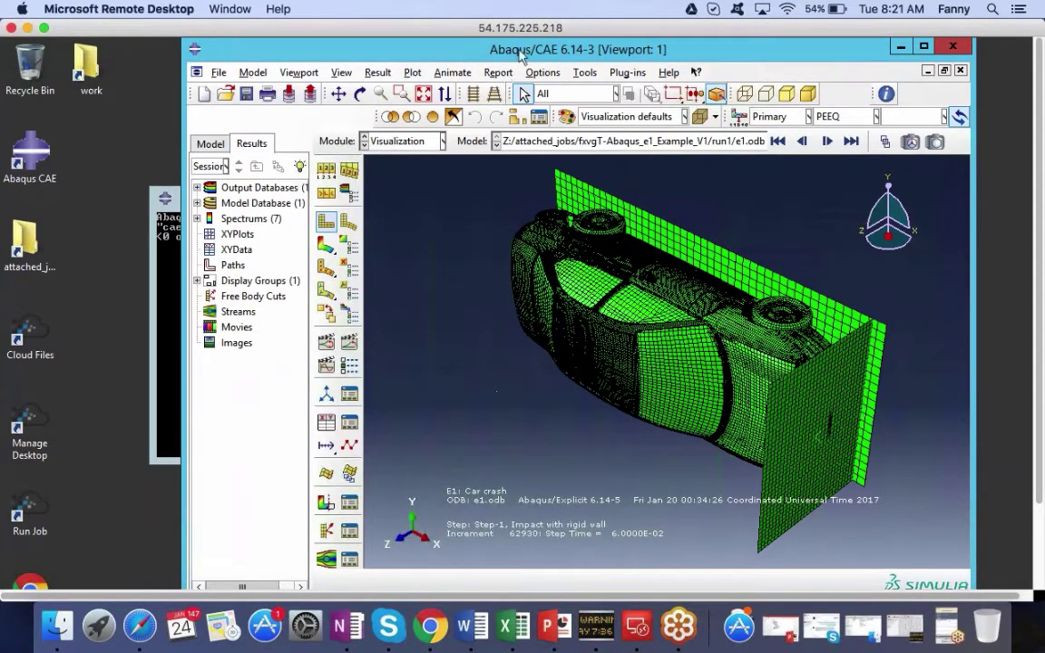
click(923, 47)
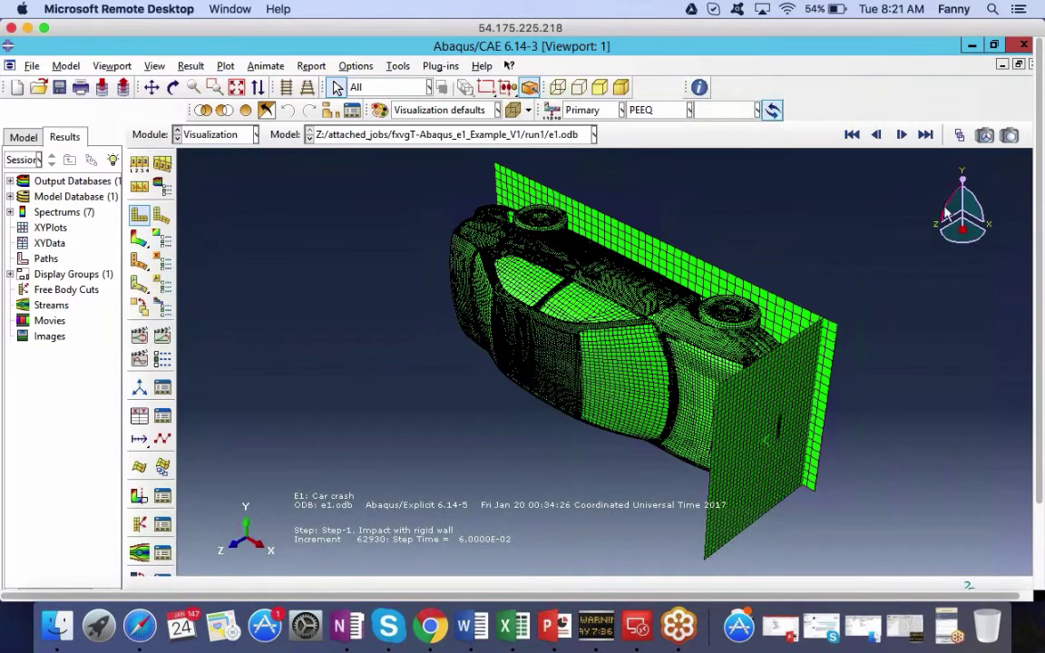
Display the deformed shape of the car crash model by switching the field output variable type to Deformed.
drag(963, 207, 758, 166)
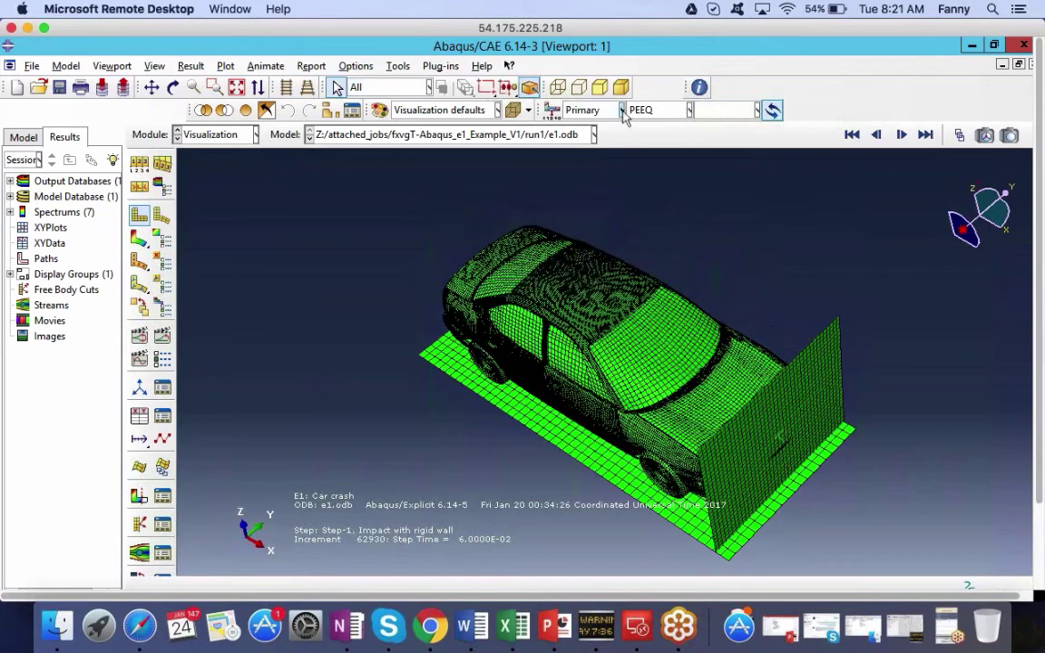
click(621, 109)
click(588, 144)
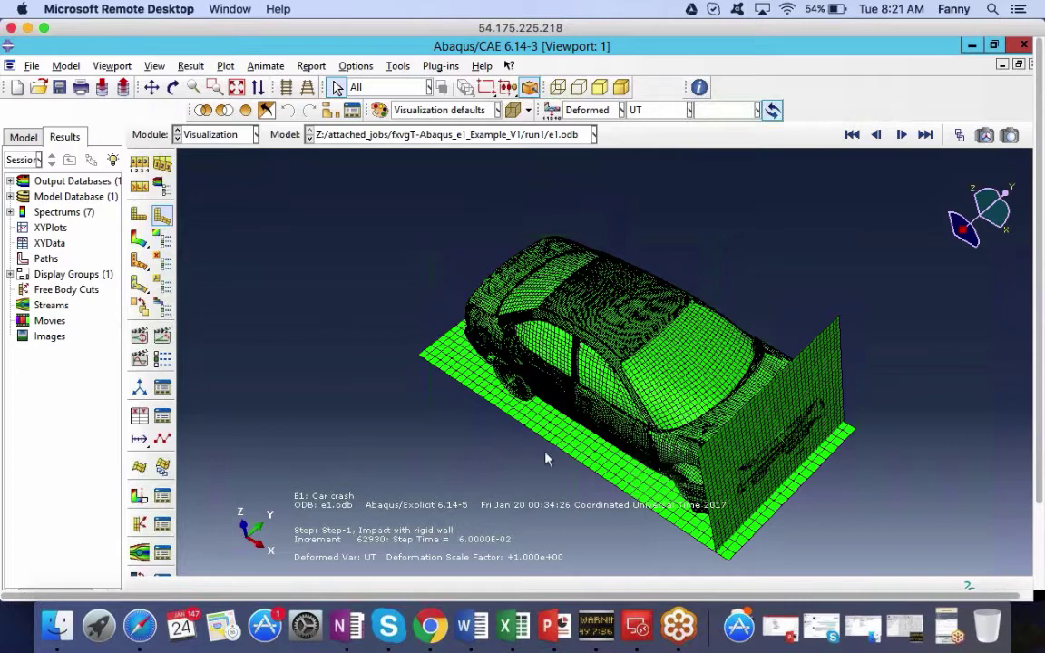
Plot UT magnitude contours on the deformed car and animate them by scale factor.
click(138, 238)
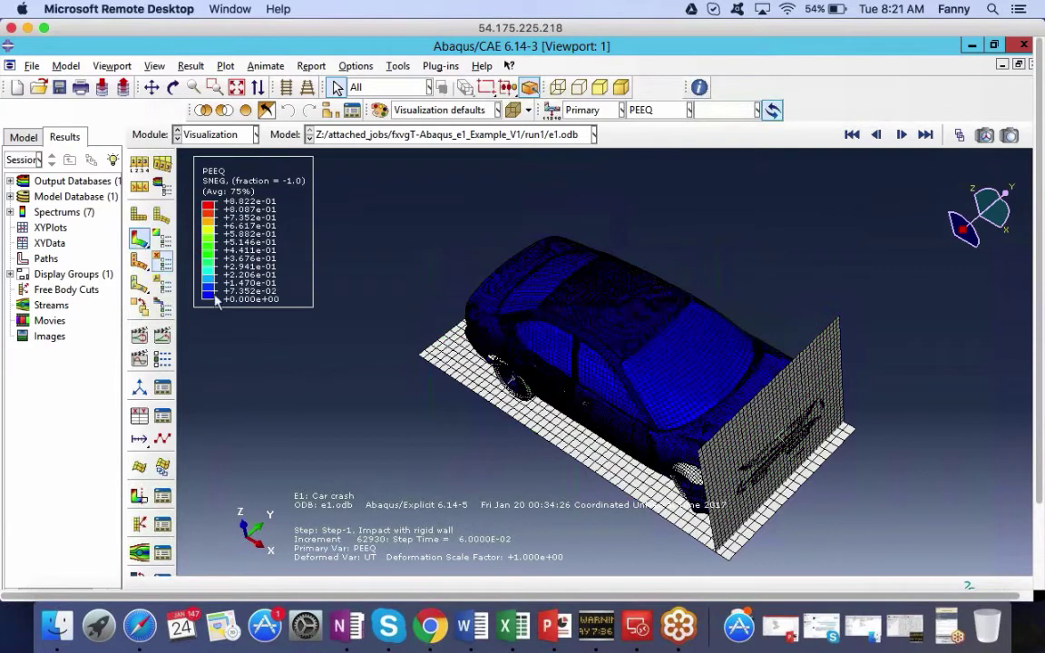
click(653, 110)
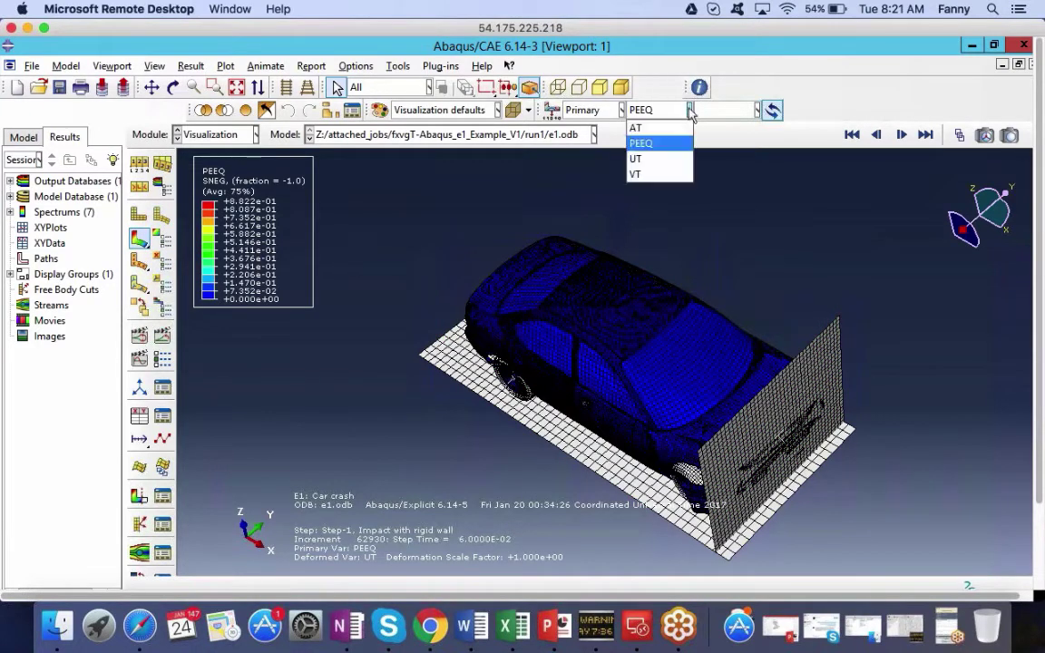
click(652, 162)
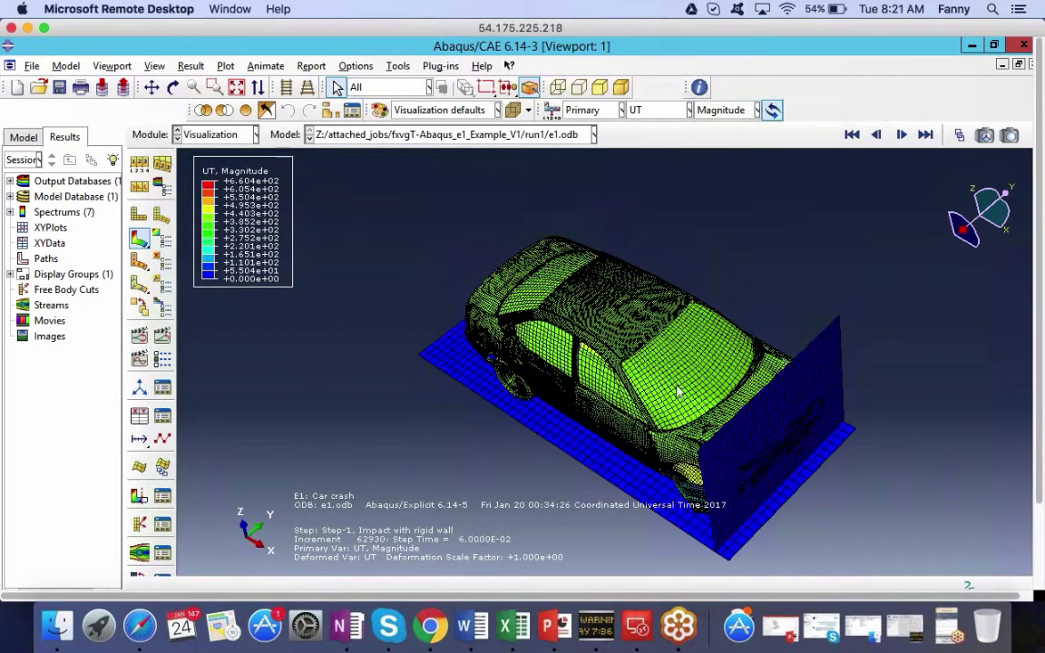
click(145, 337)
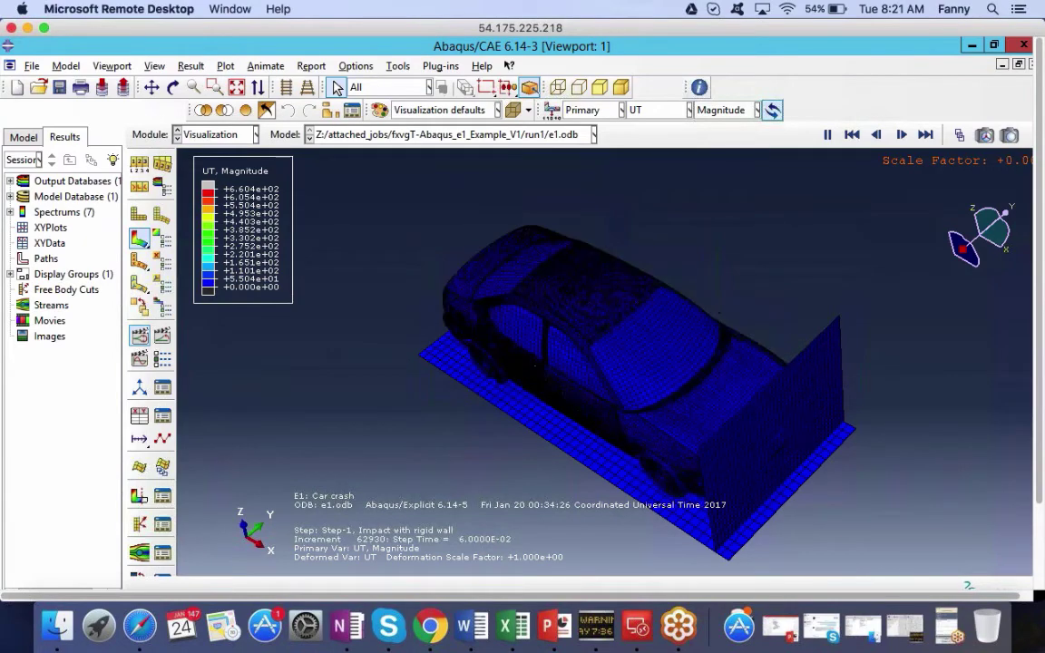
Open the print settings for the displacement plot and set the destination to a file.
click(32, 66)
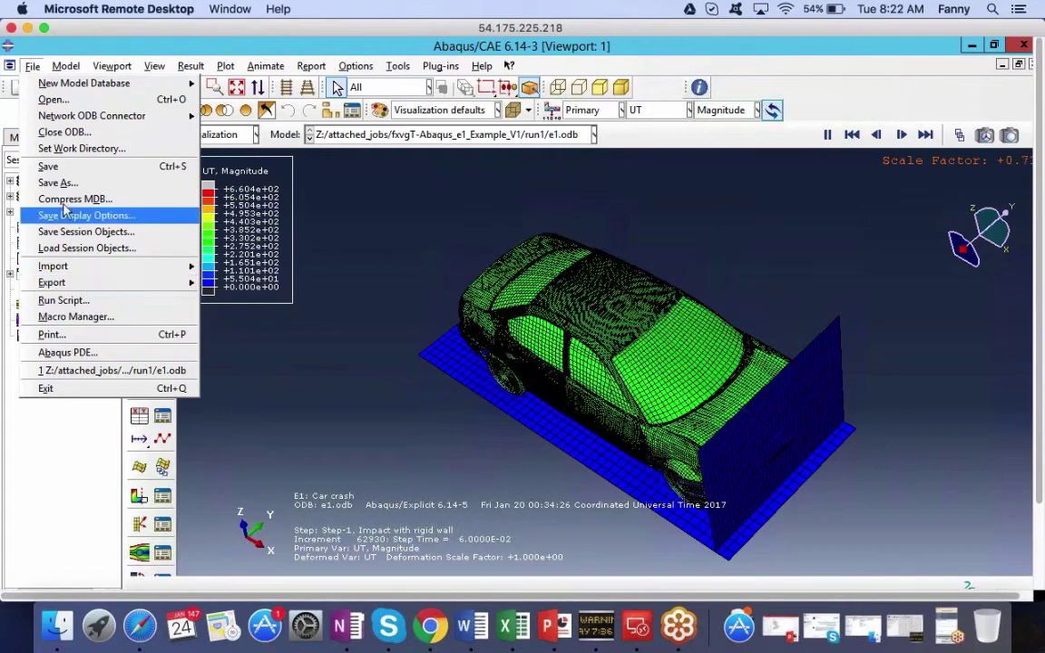
click(70, 334)
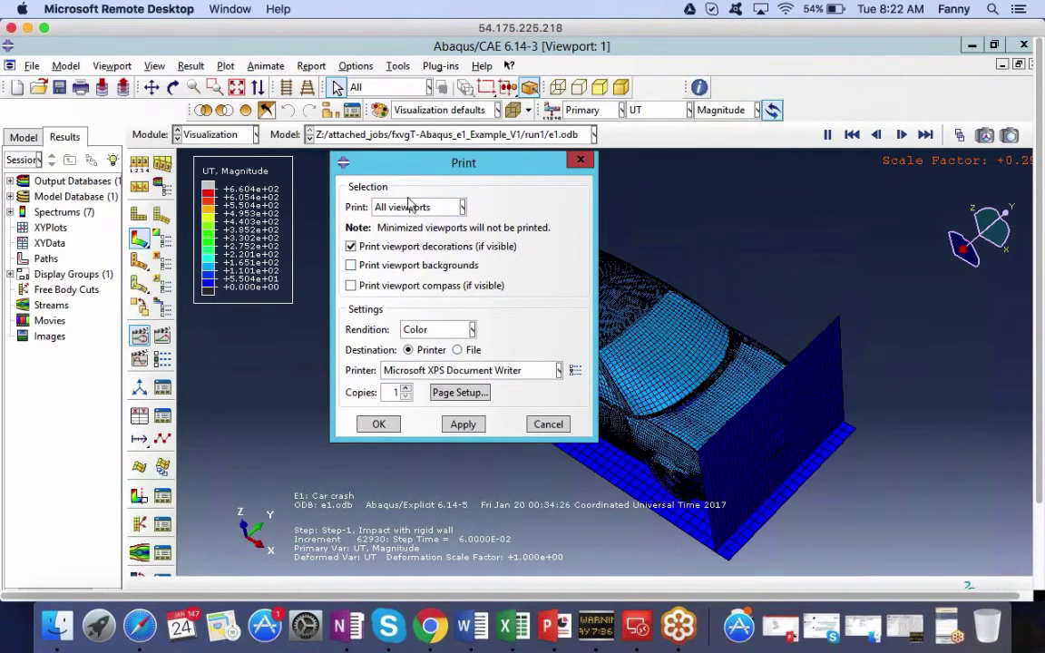
click(457, 349)
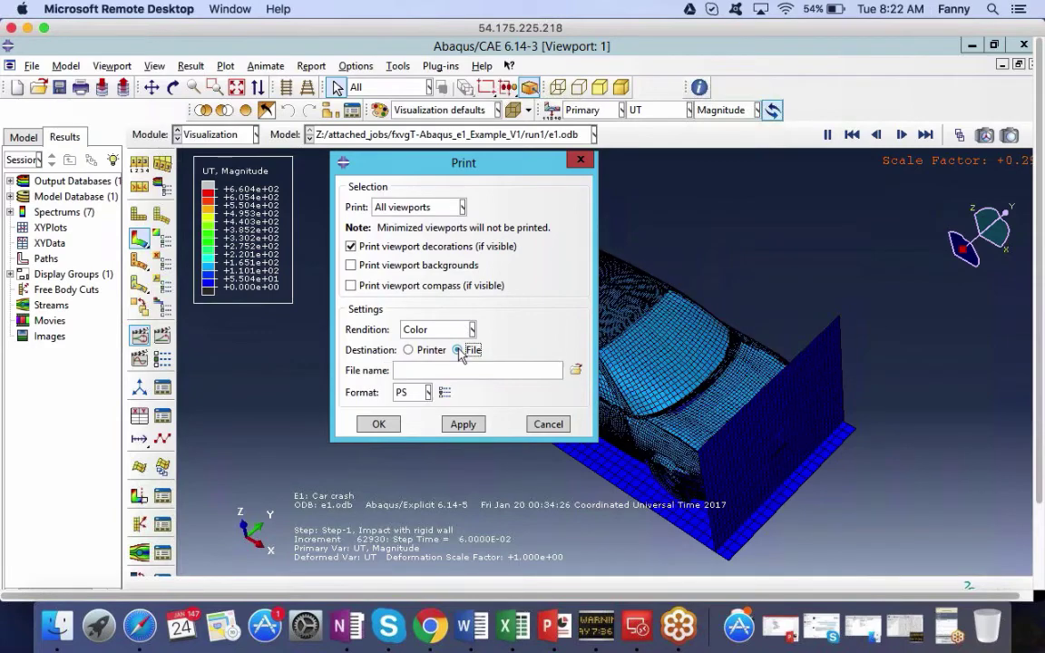
click(575, 369)
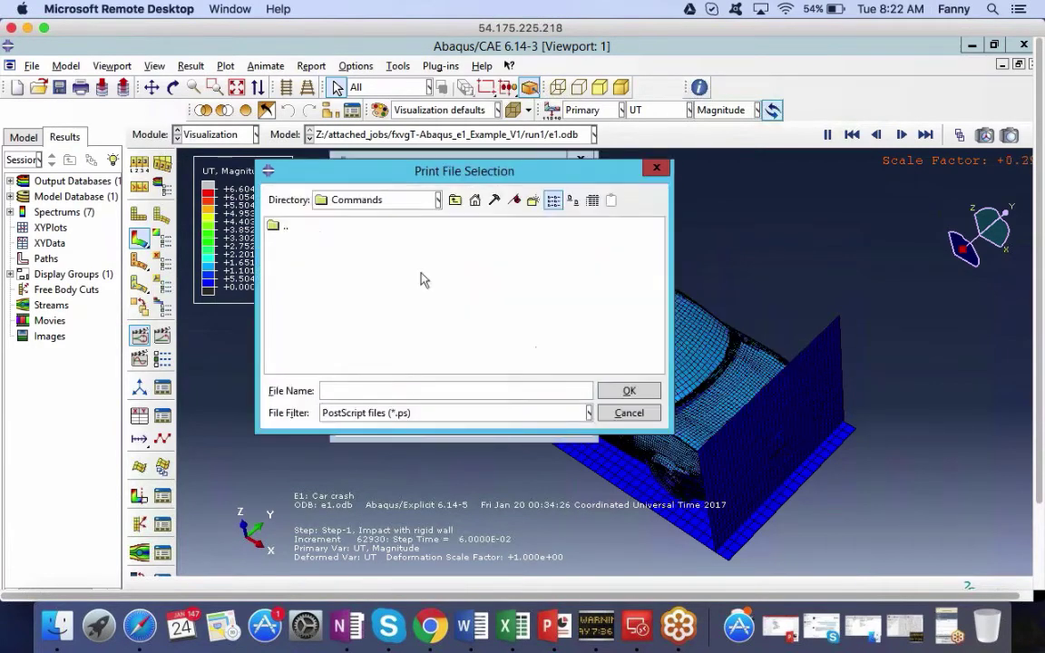
click(454, 199)
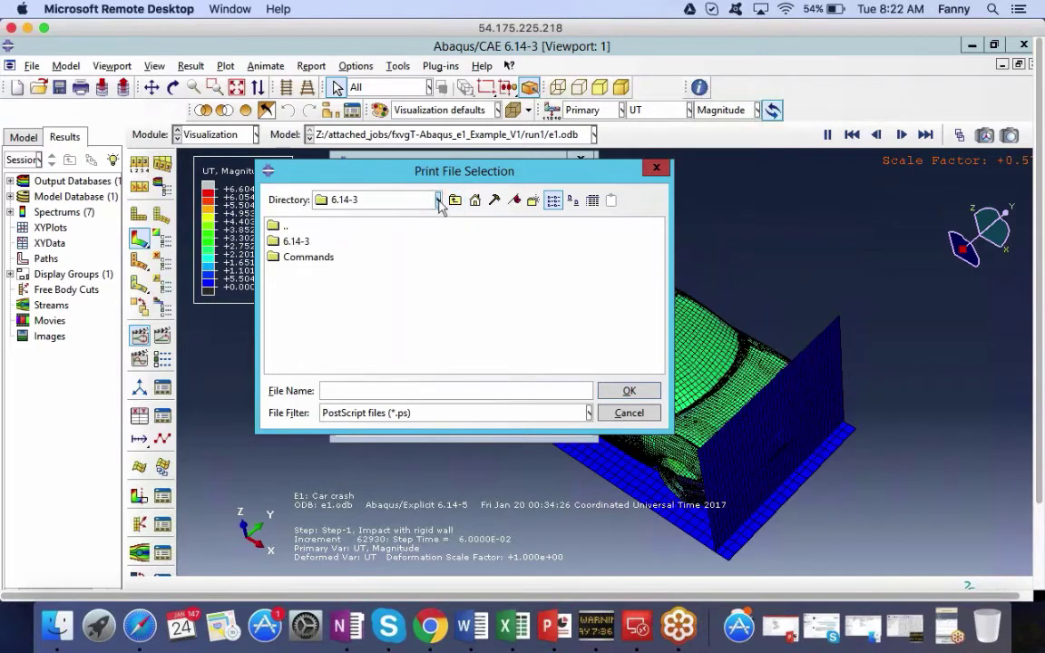
click(399, 200)
click(337, 266)
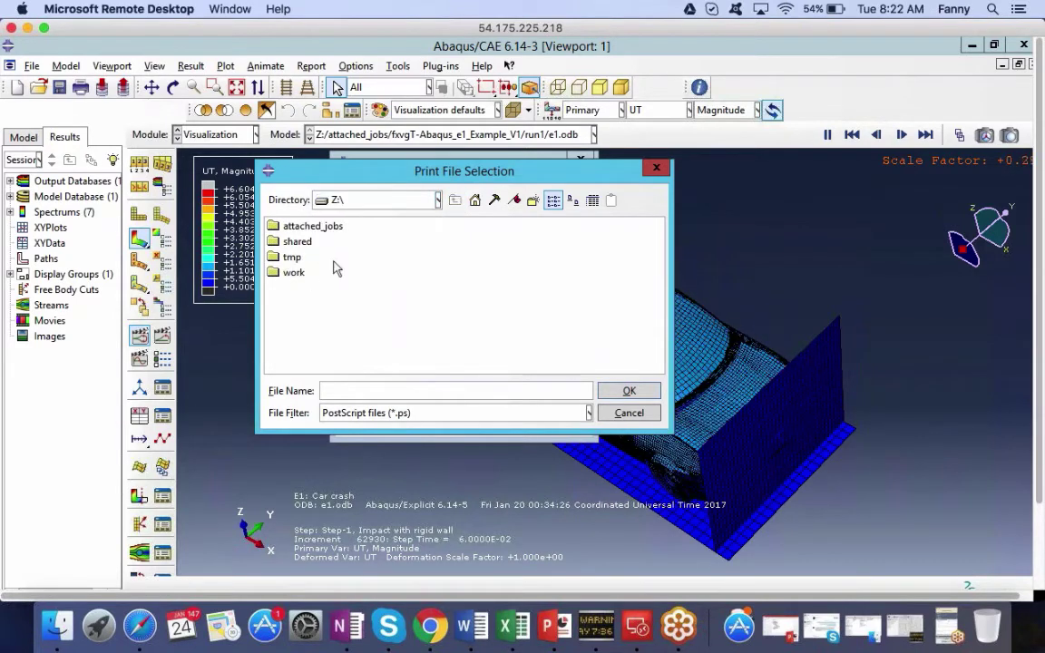
double_click(303, 226)
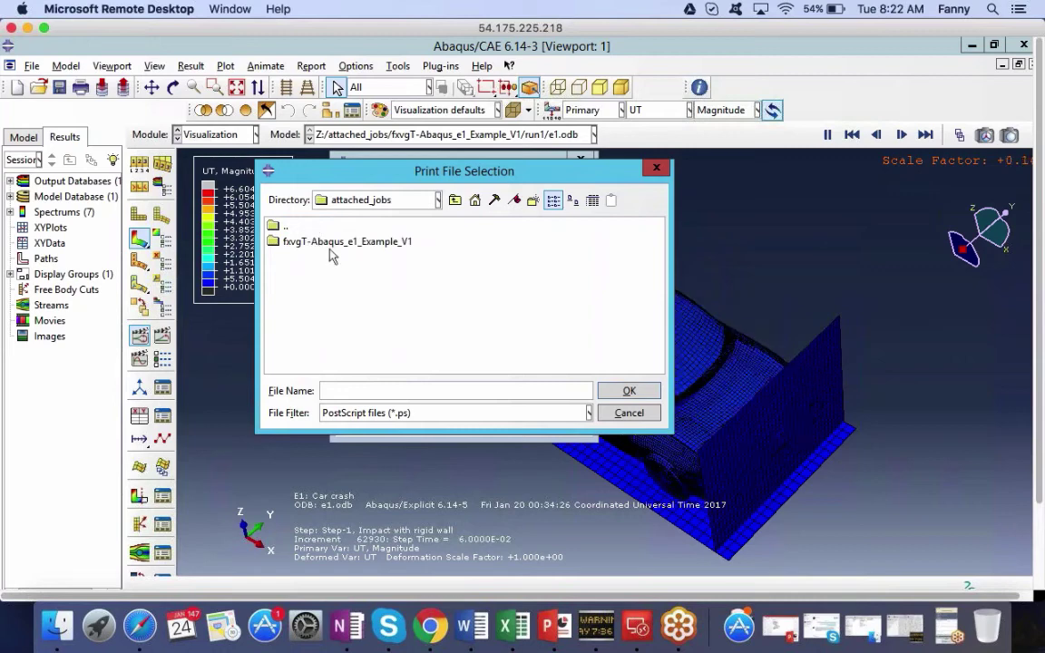
double_click(313, 241)
double_click(285, 257)
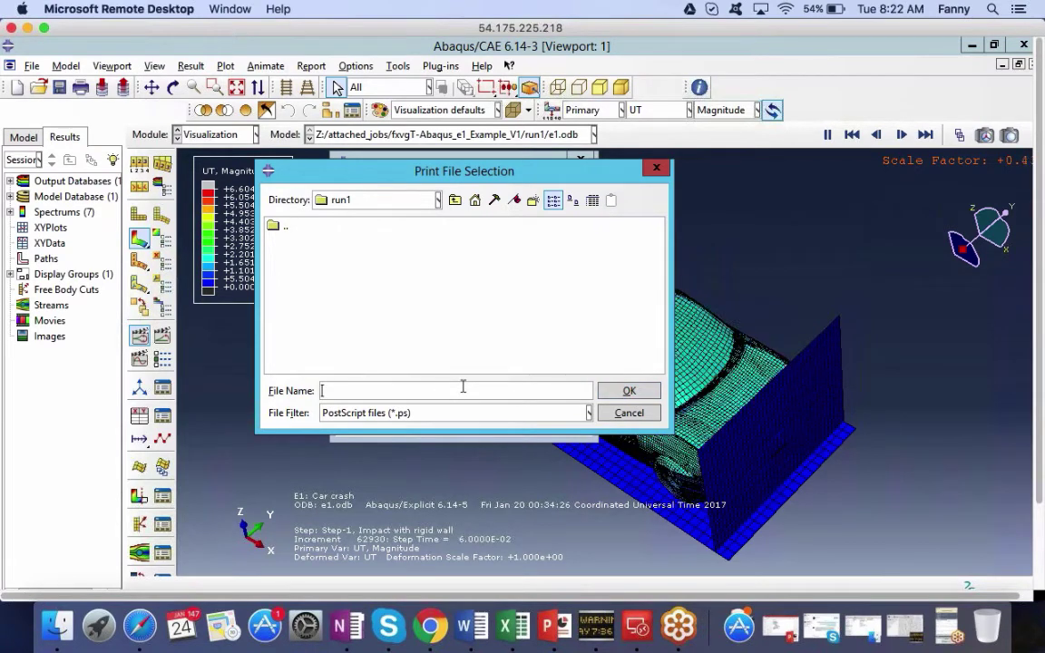
text(displacement)
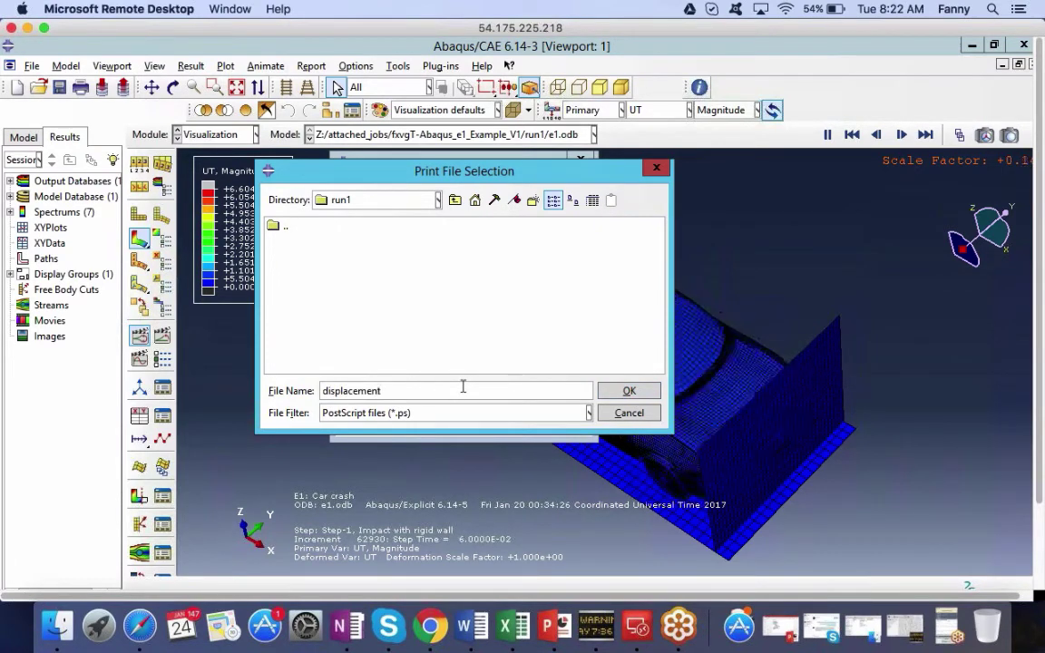
click(591, 414)
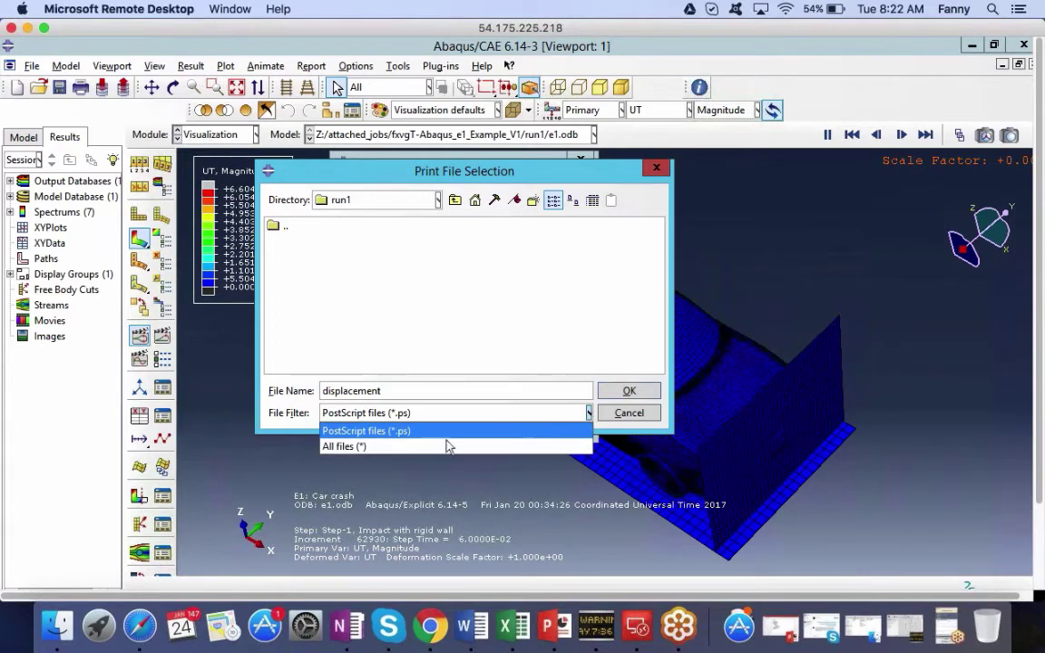
click(639, 416)
click(630, 414)
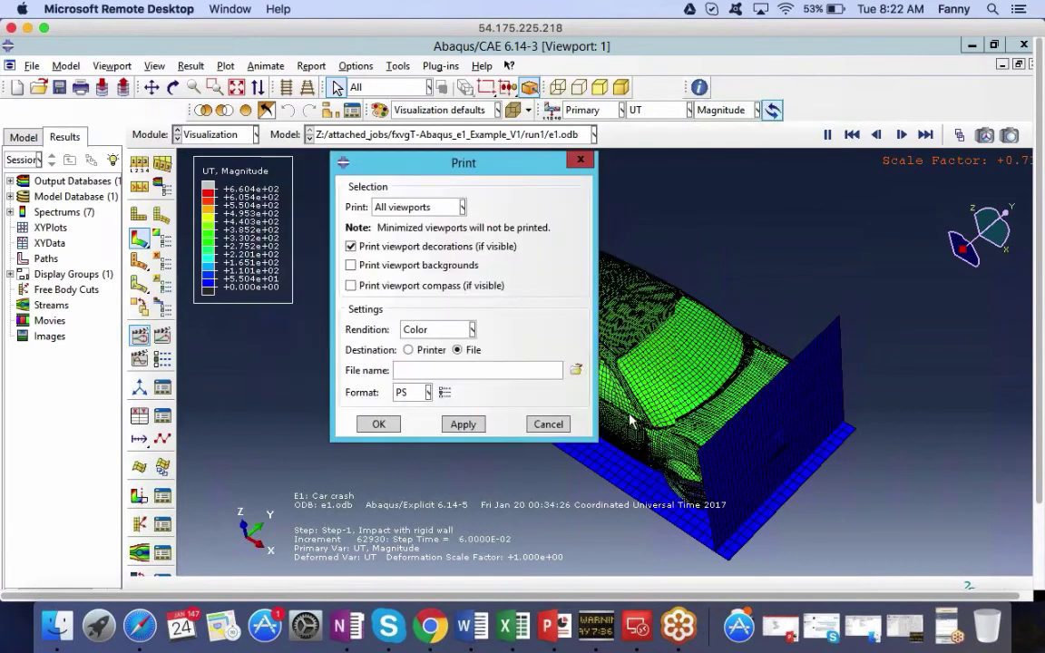
Set the print file format to PNG and name the file displacement.
click(428, 392)
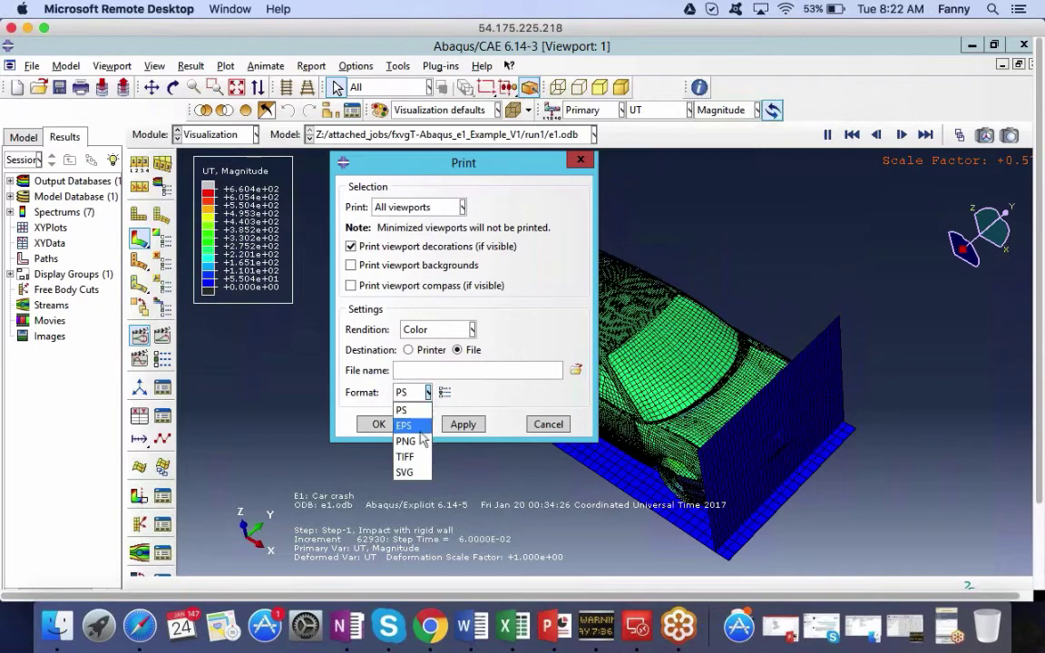
click(406, 441)
click(423, 366)
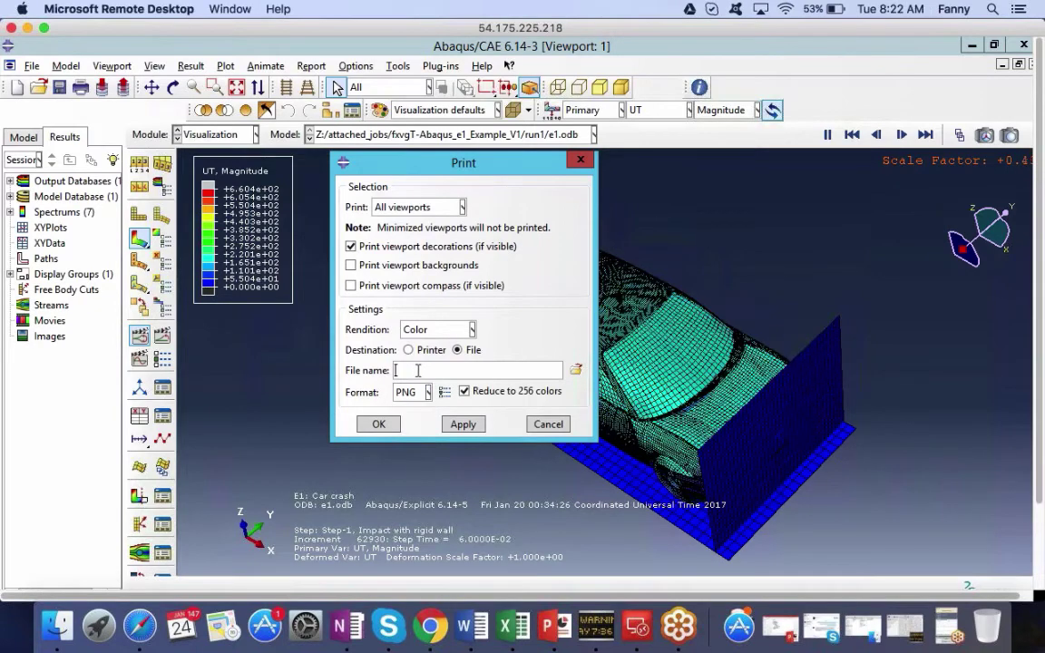
text(displacement)
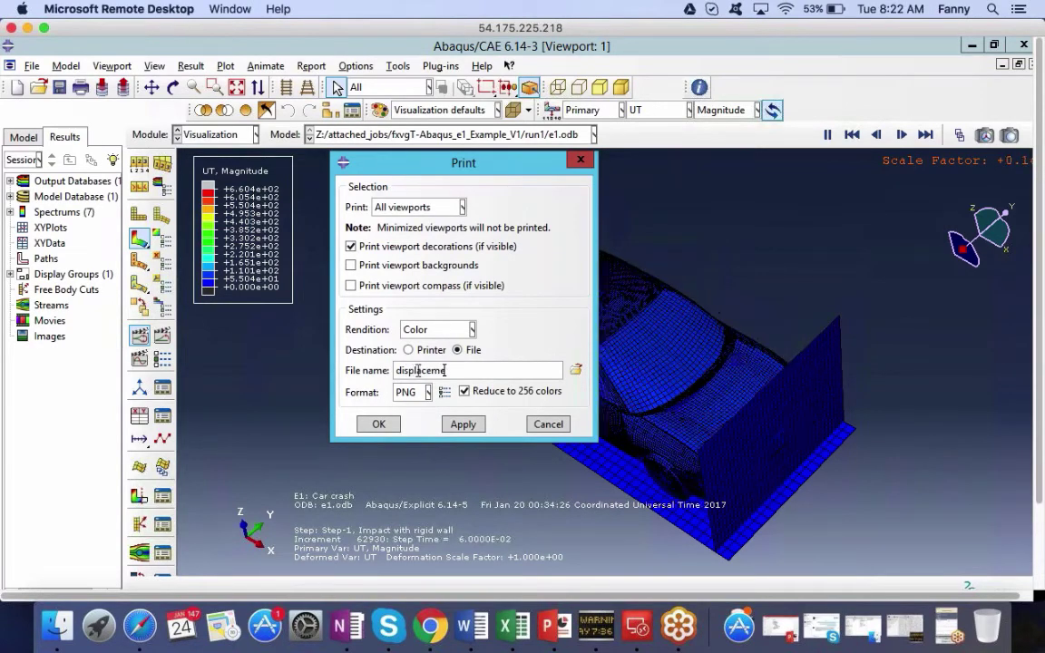
Save the displacement print to the run1 folder of fxvgT-Abaqus_e1_Example_V1 under Z:\attached_jobs and print it to file.
click(575, 370)
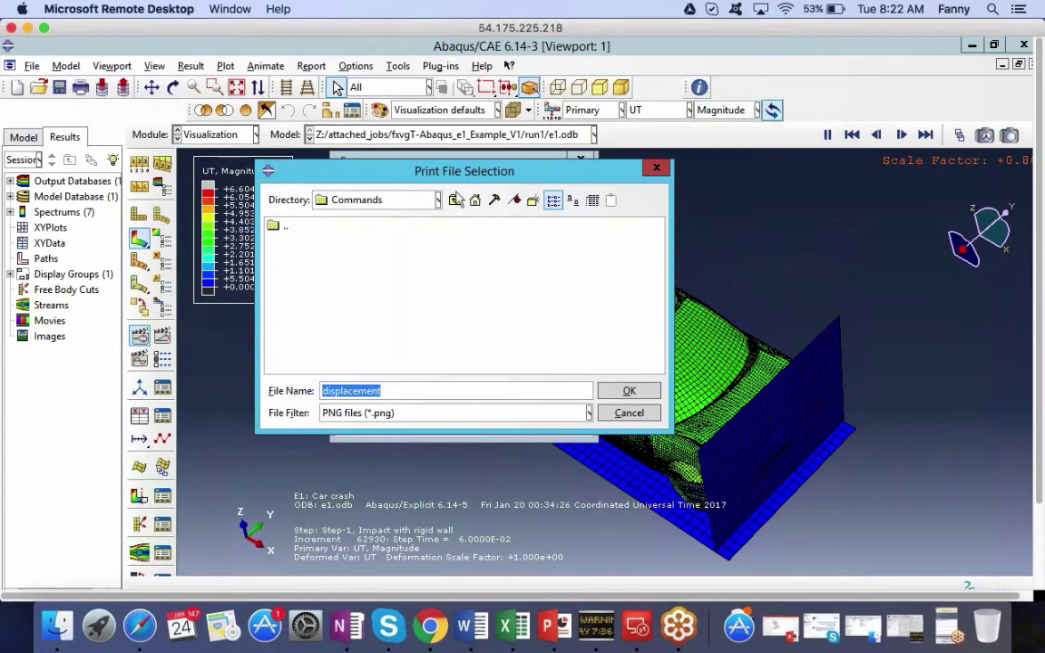
click(455, 200)
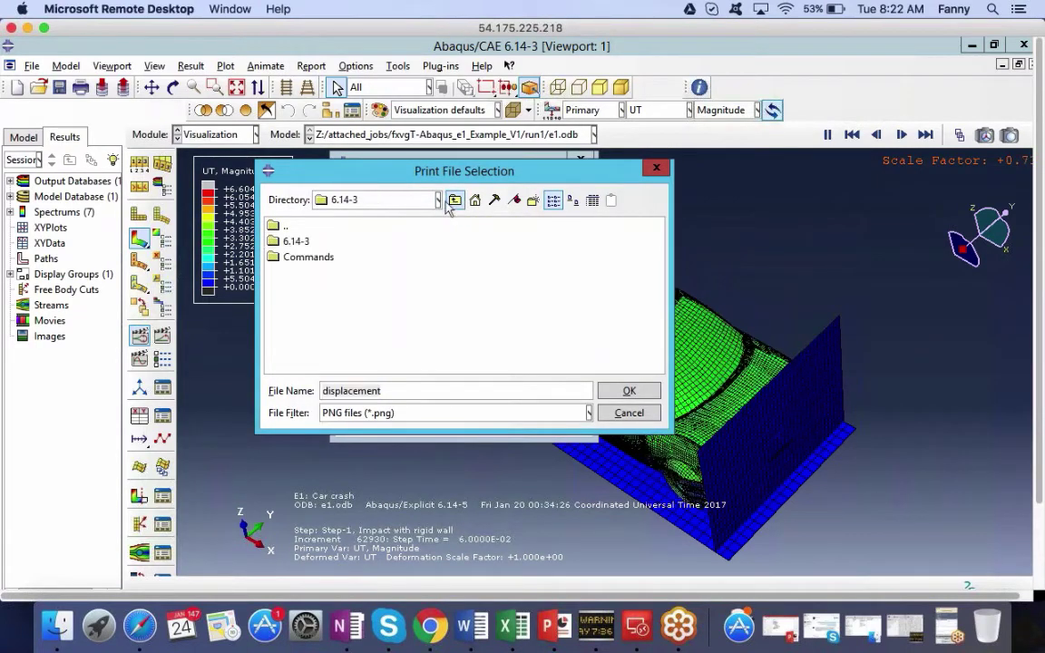
click(438, 200)
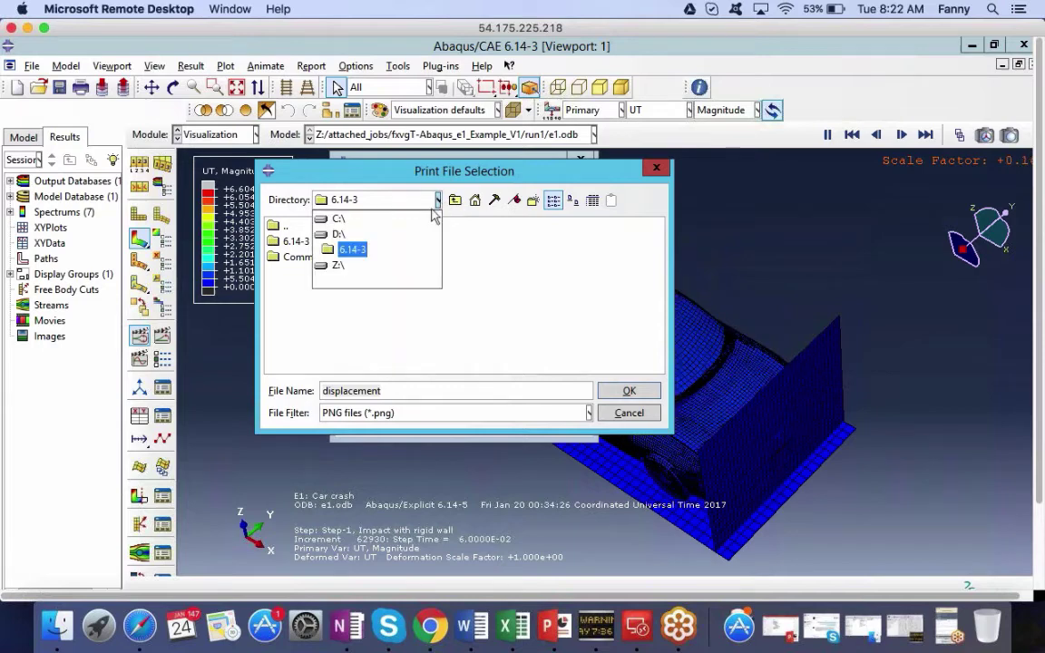
click(338, 266)
double_click(308, 227)
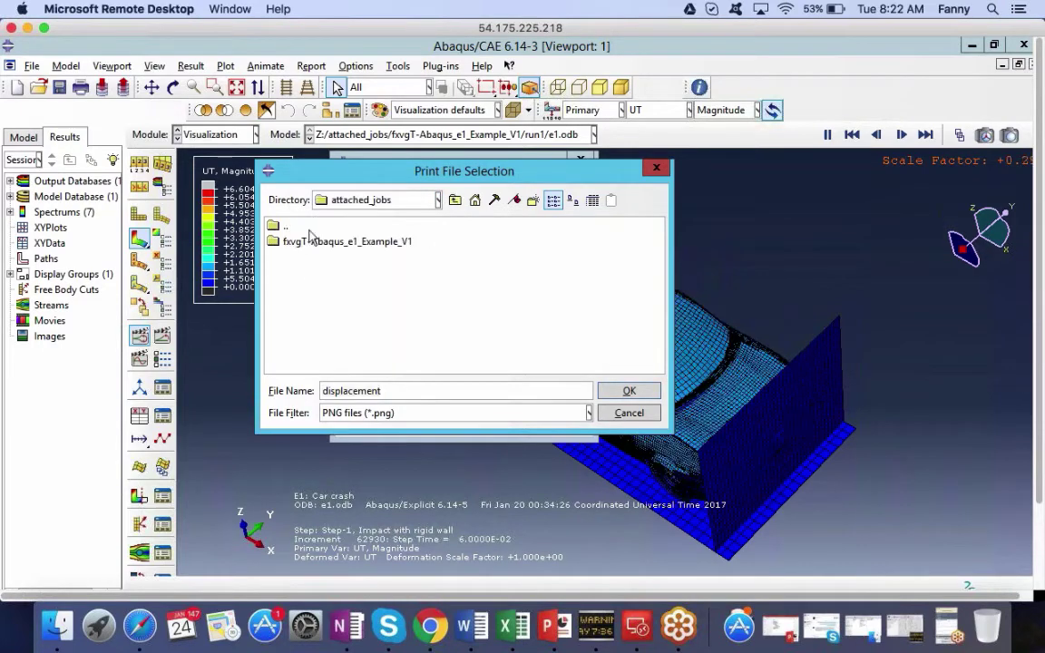
double_click(306, 241)
double_click(299, 258)
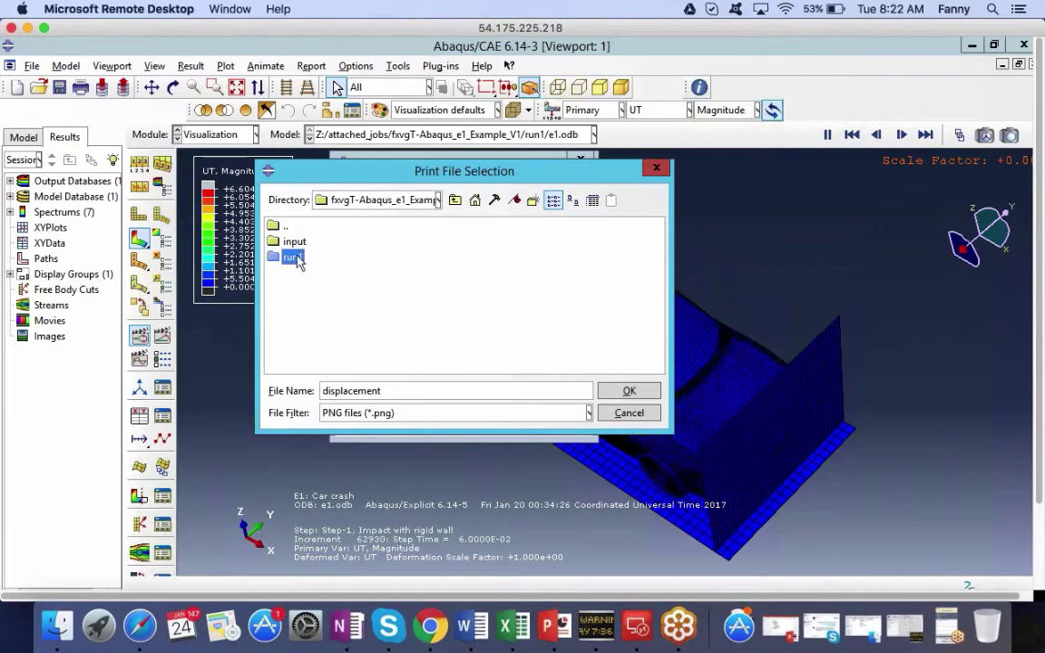
click(629, 392)
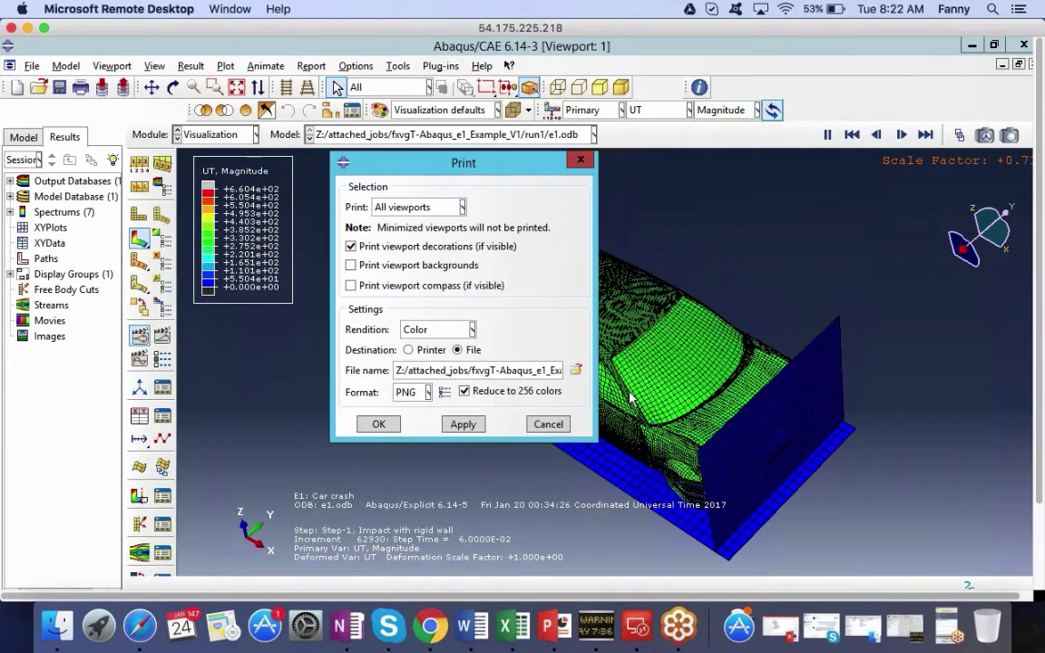
click(380, 427)
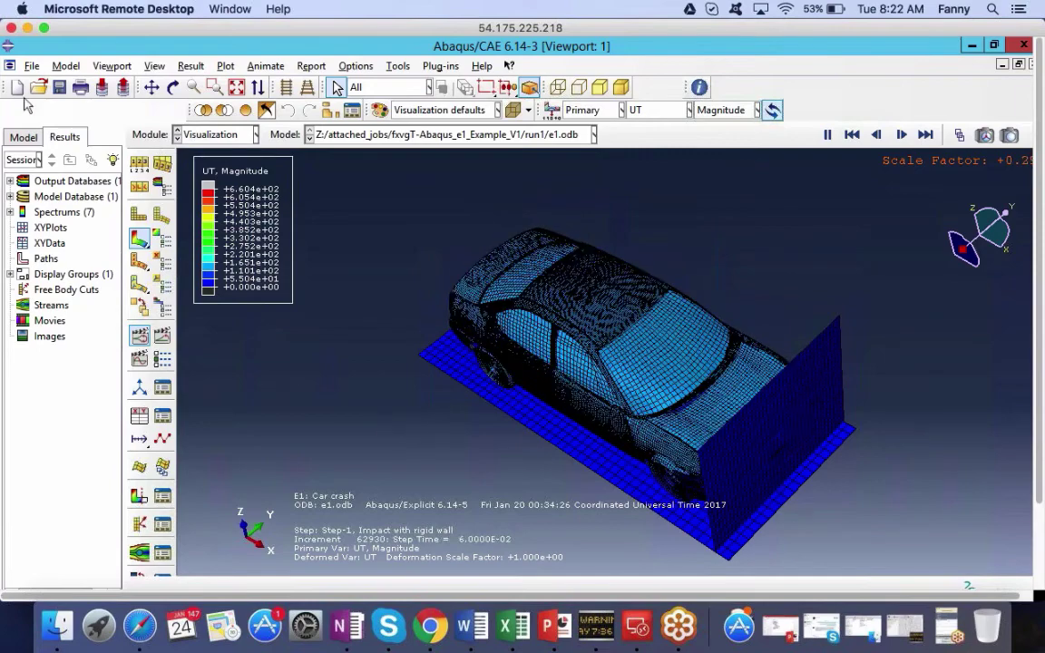
click(27, 30)
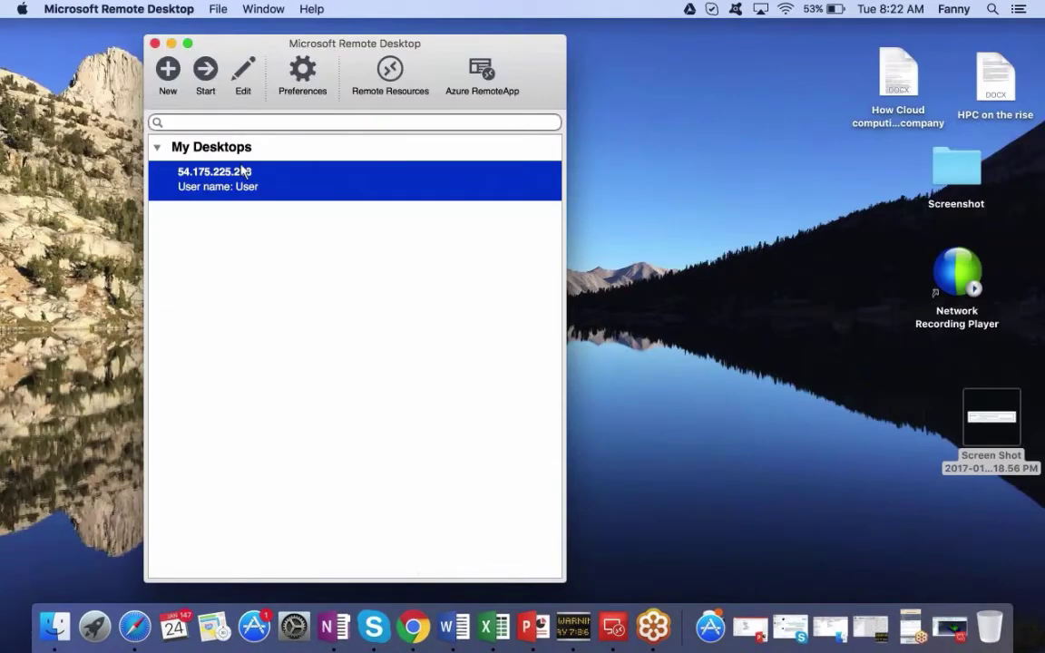
key(ctrl+Left)
key(ctrl+Right)
key(ctrl+Right)
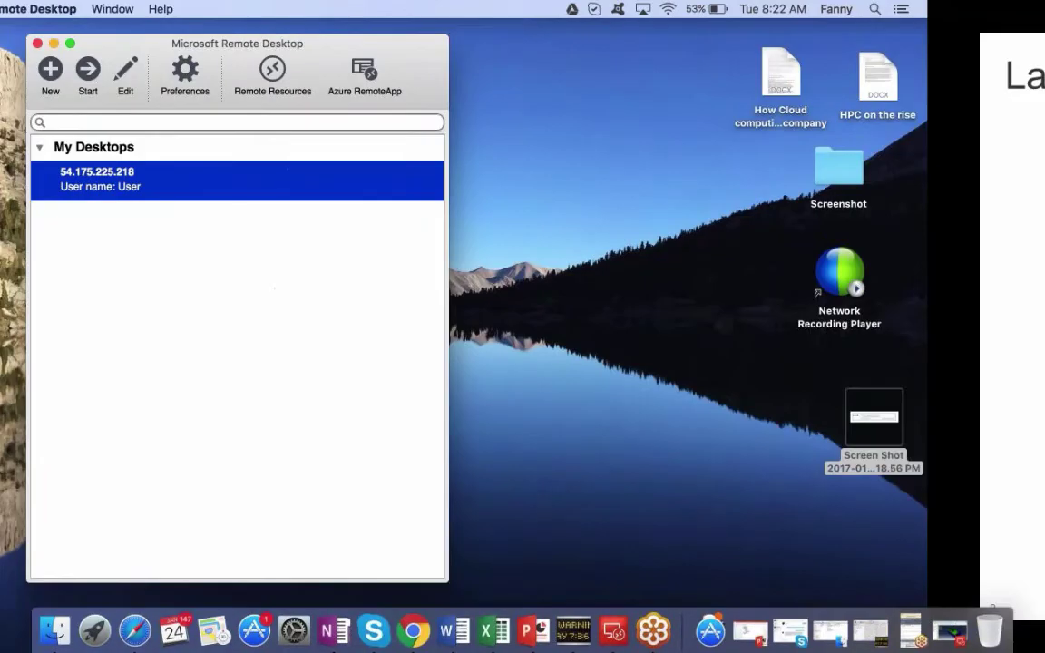
key(ctrl+Left)
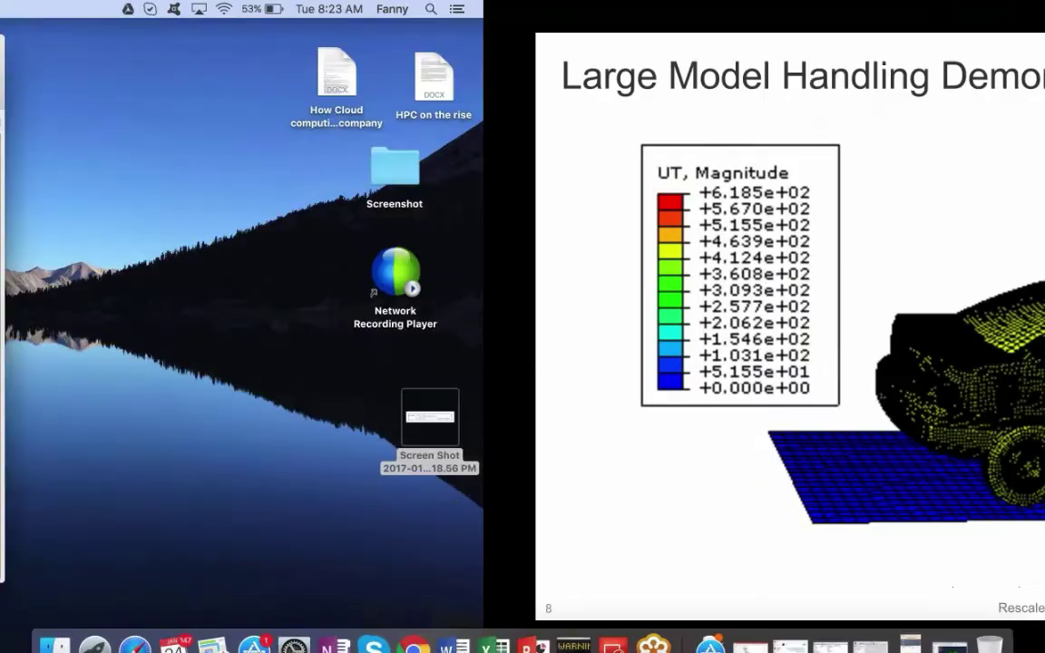
key(ctrl+Left)
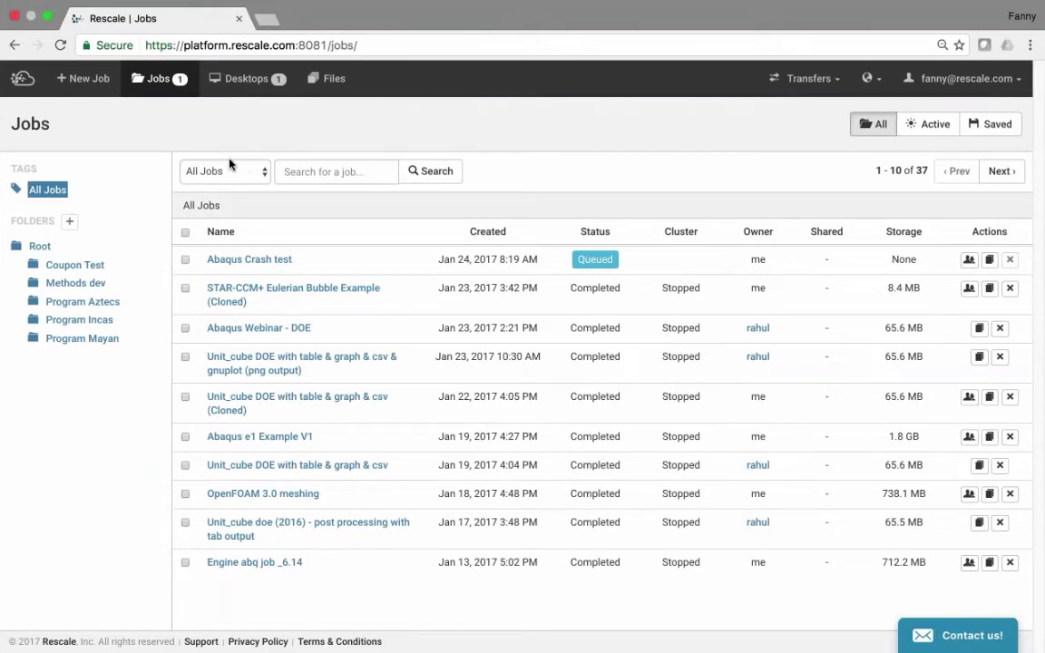
key(ctrl+Right)
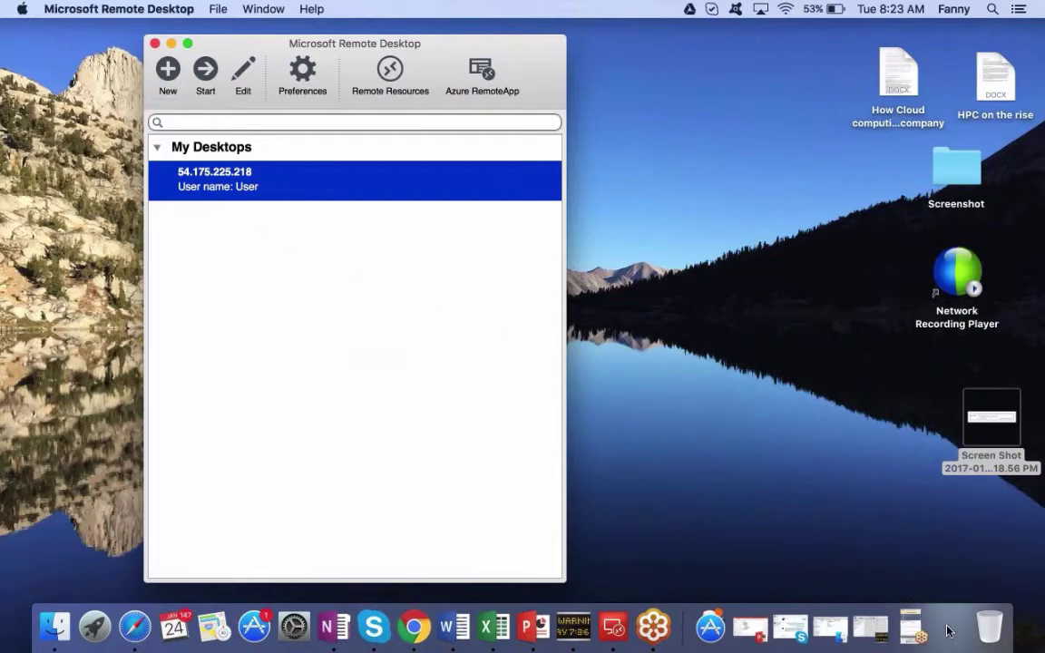
click(912, 625)
key(ctrl+Down)
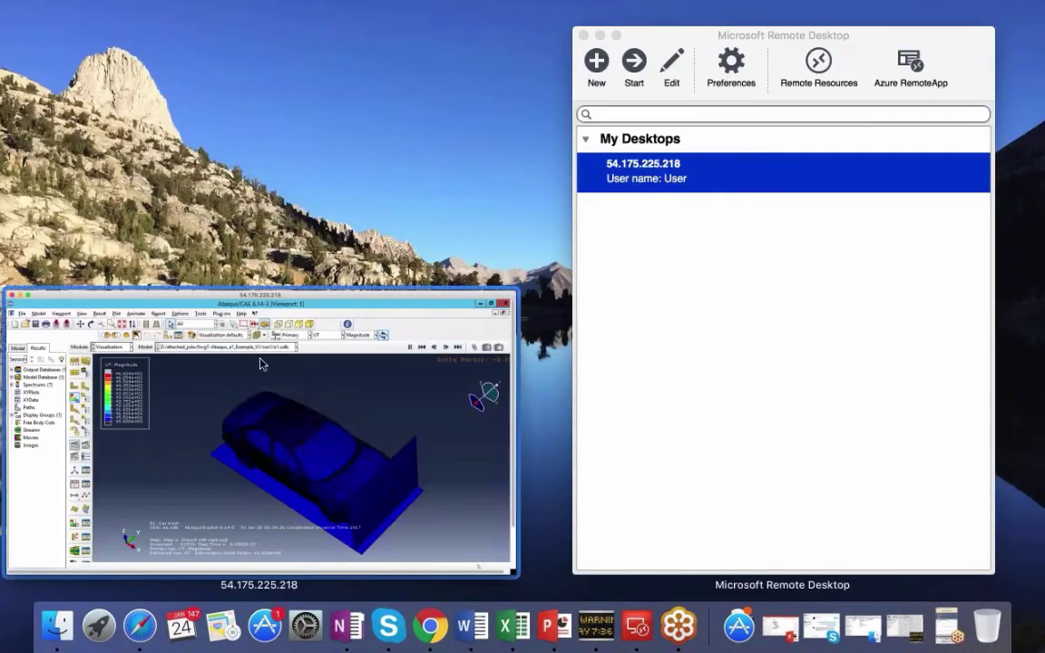
click(260, 363)
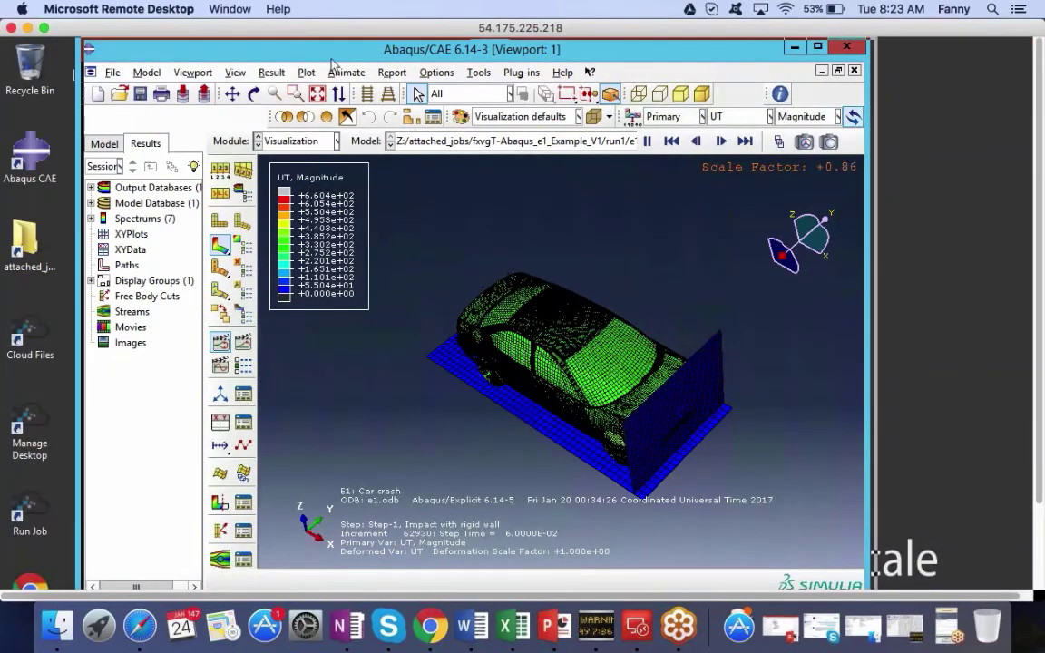
Uncover the remote desktop's shortcuts, open Manage Desktop, and sync the new displacement.png file from the visualization desktop to Rescale.
drag(333, 61, 559, 47)
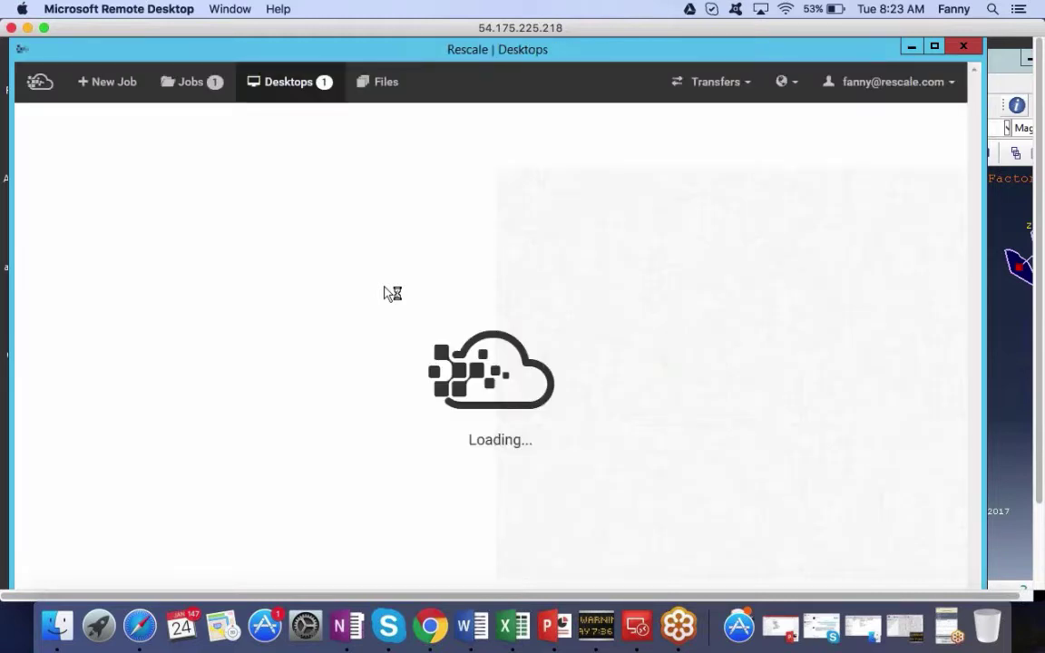
scroll(973, 225, down, 1)
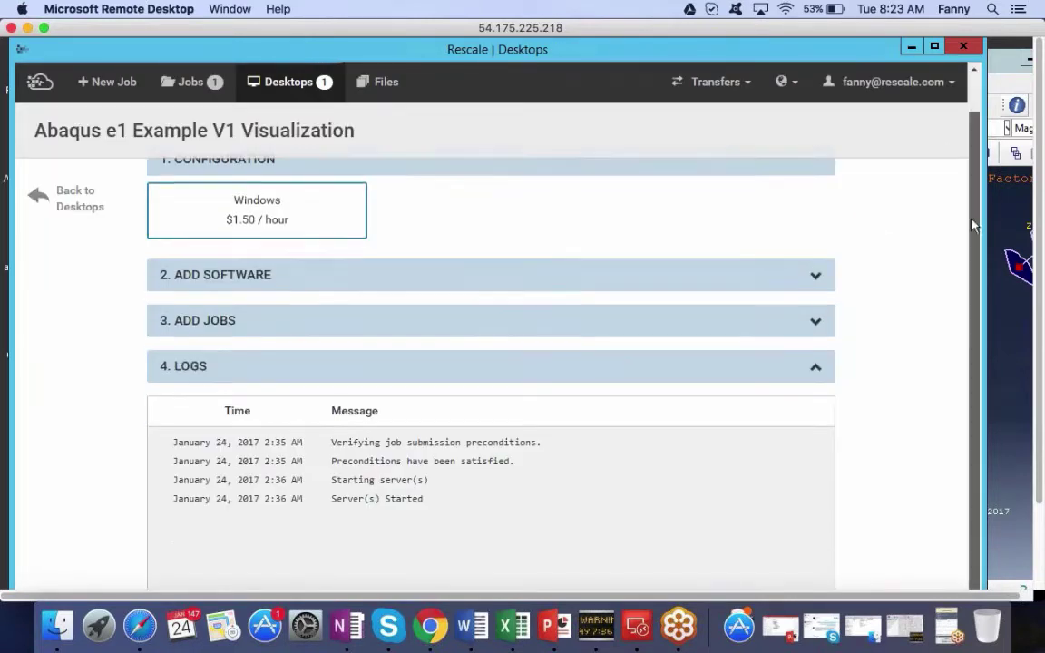
scroll(661, 352, down, 3)
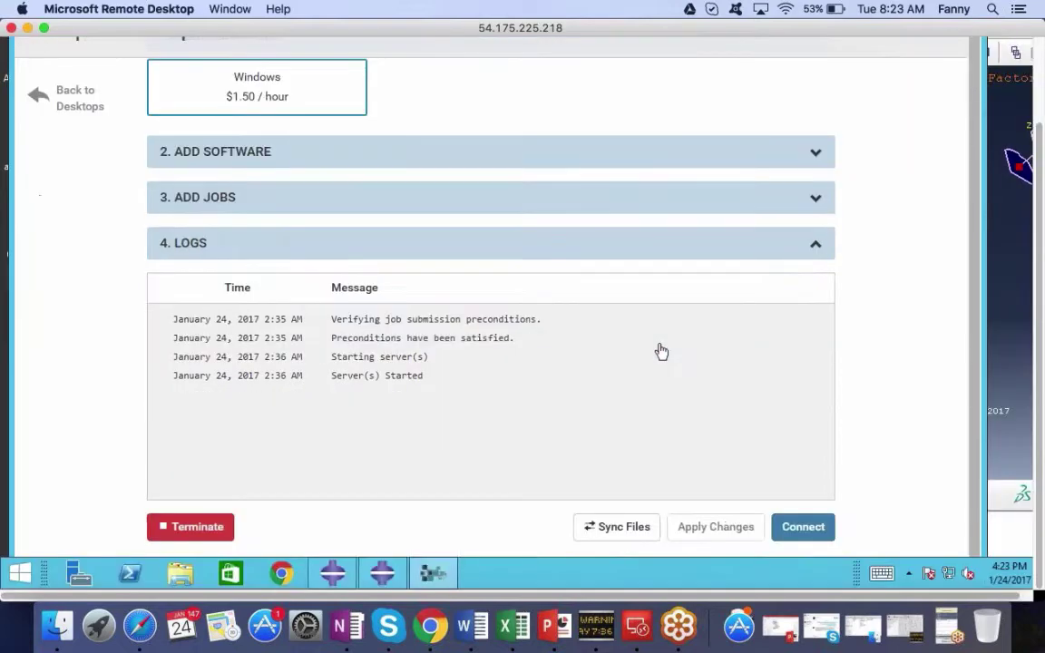
click(604, 532)
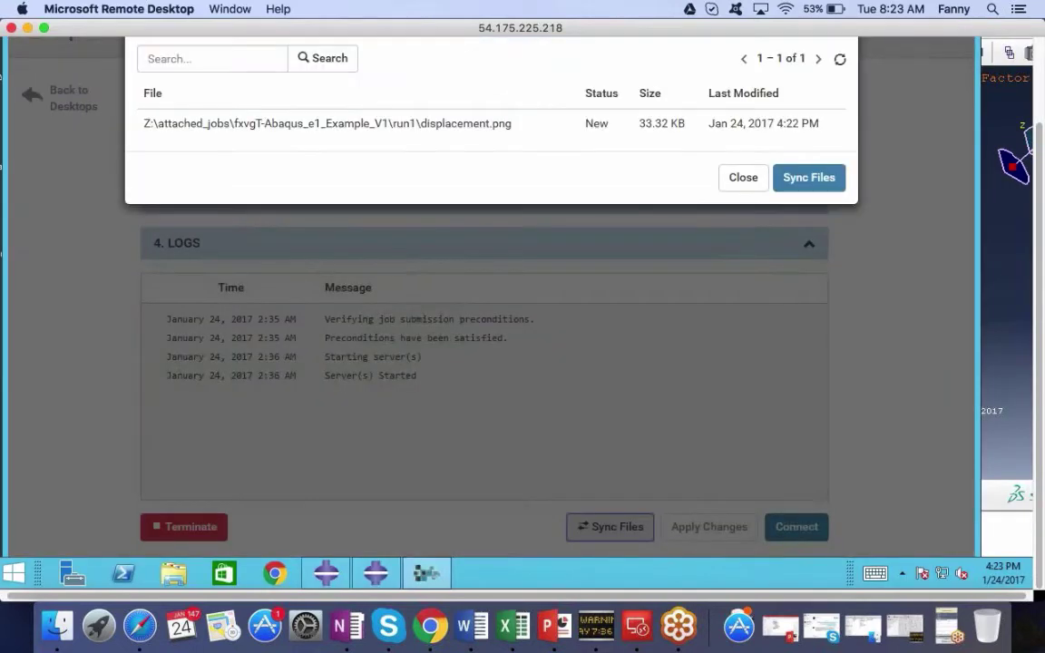
click(814, 180)
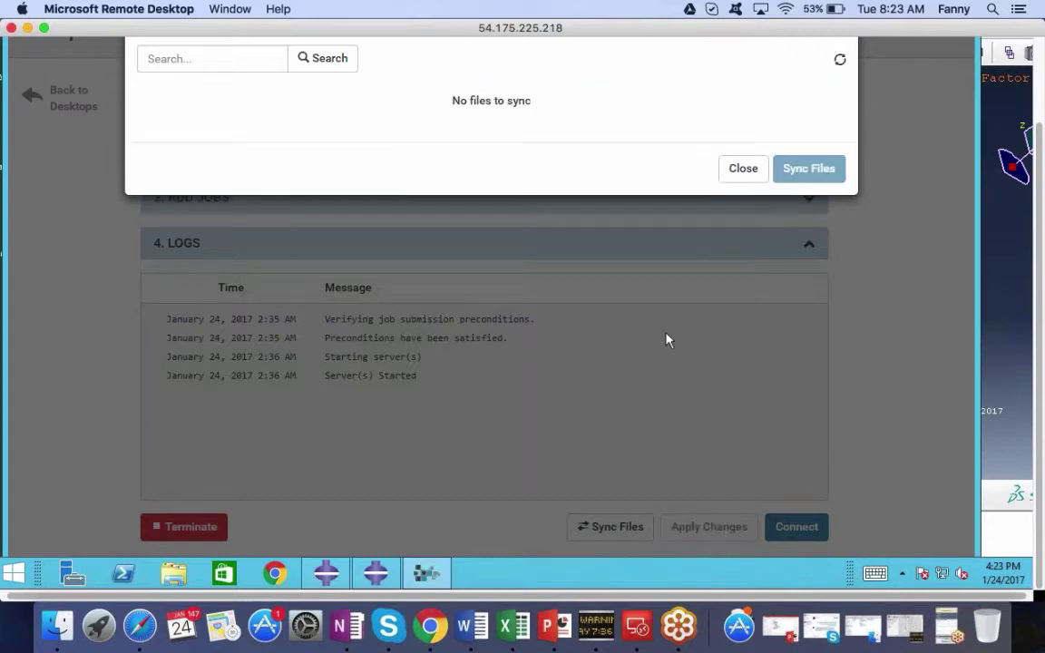
click(743, 167)
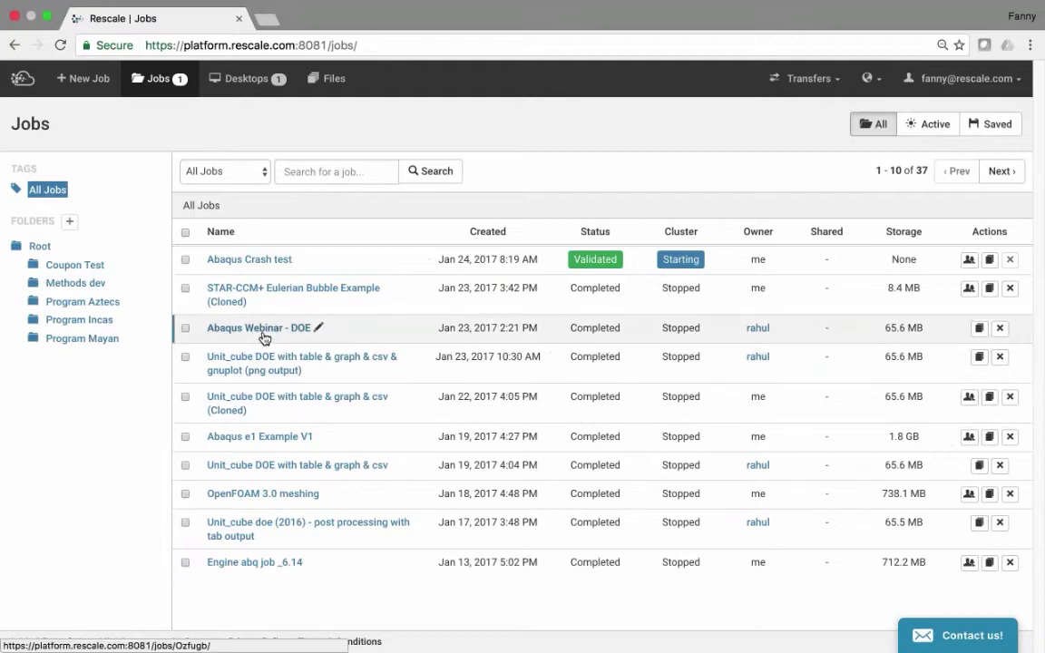
Preview displacement.png in the results files of the Abaqus e1 Example V1 job in the local browser.
click(263, 436)
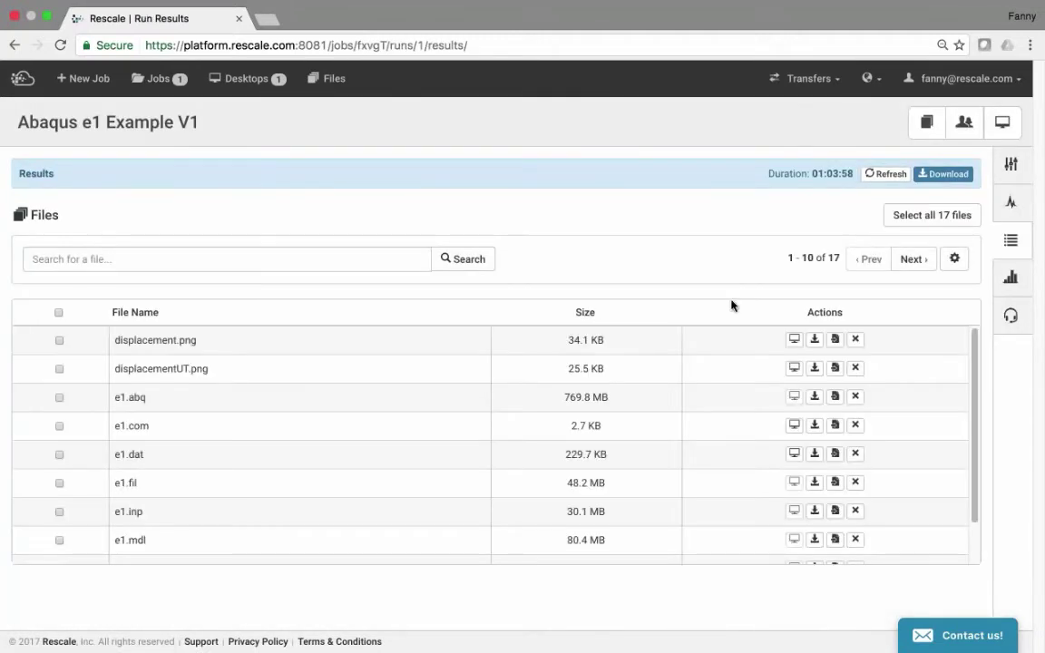
scroll(187, 445, down, 2)
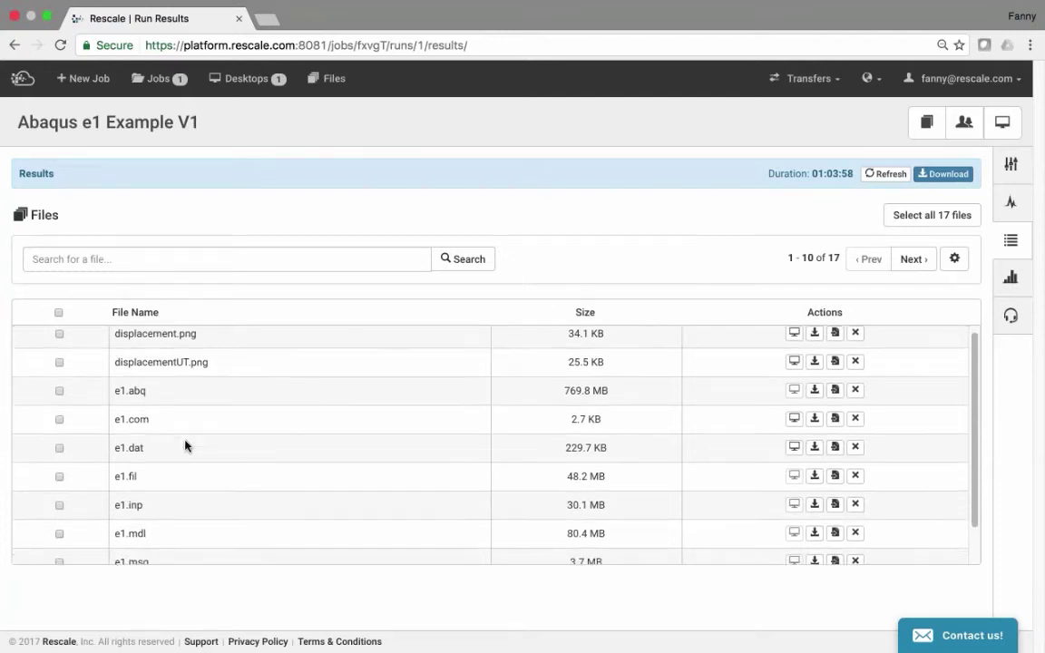
scroll(149, 458, up, 2)
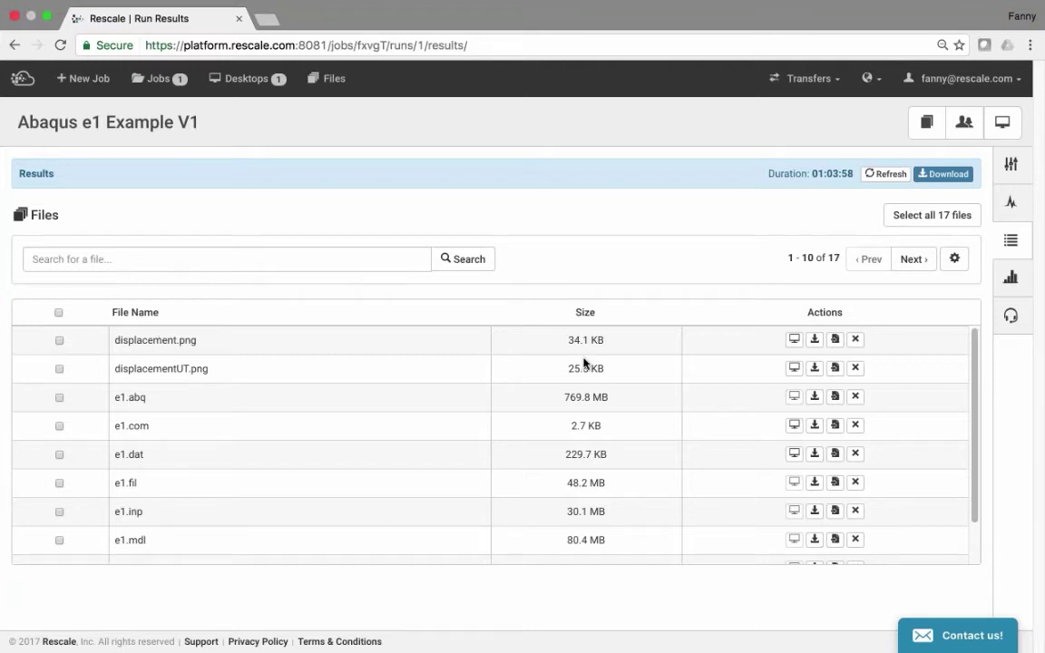
click(794, 339)
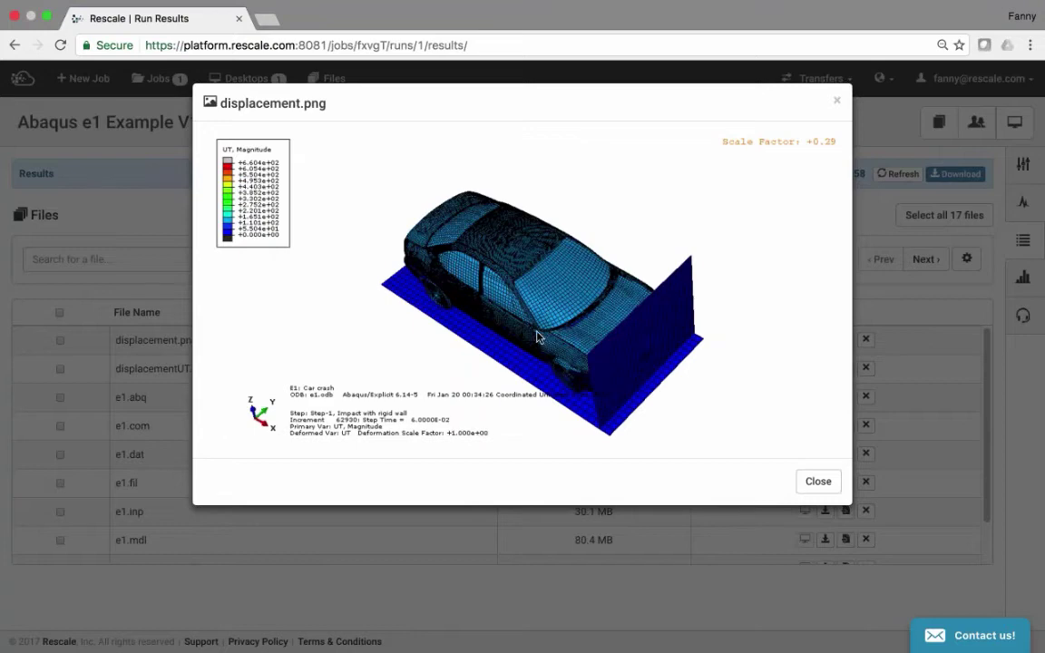
click(836, 103)
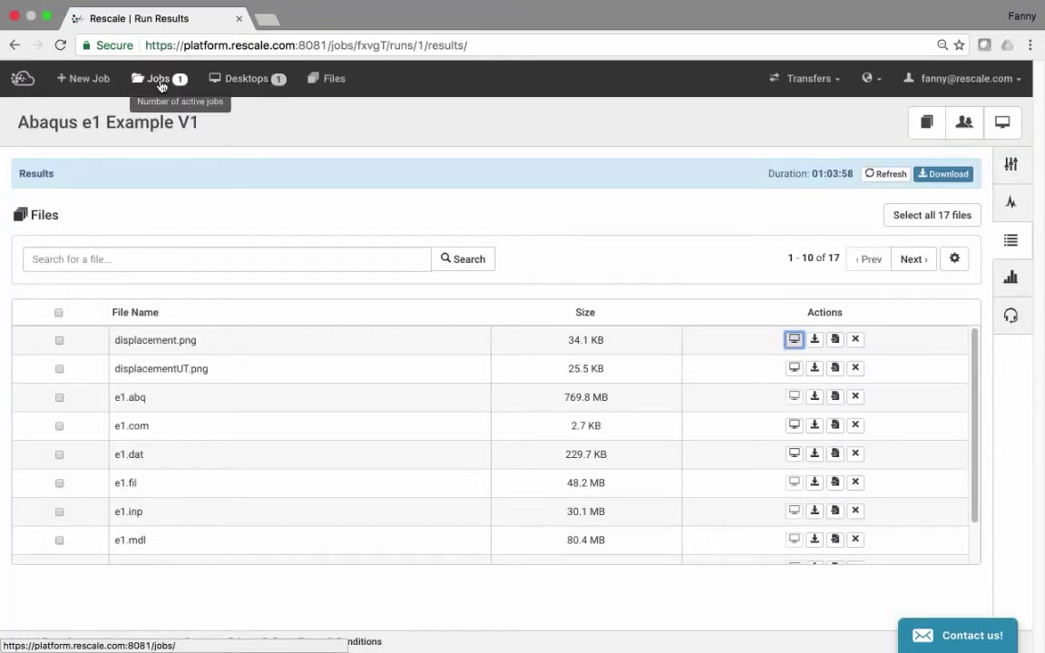
Return to the jobs list to check the Abaqus Crash test job's status and open that job.
click(160, 84)
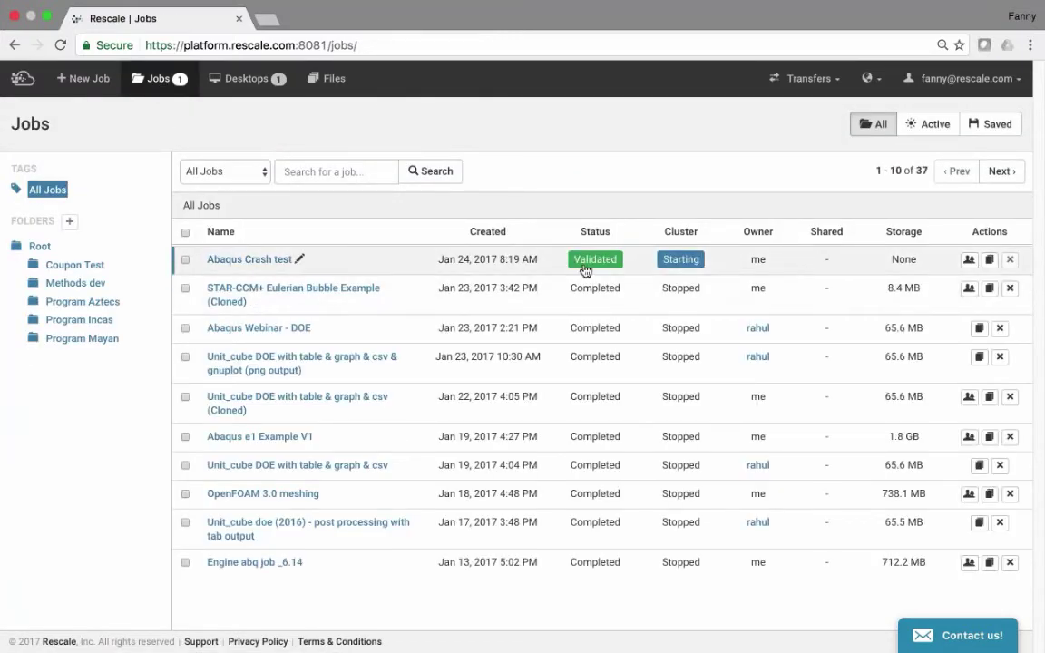
click(263, 265)
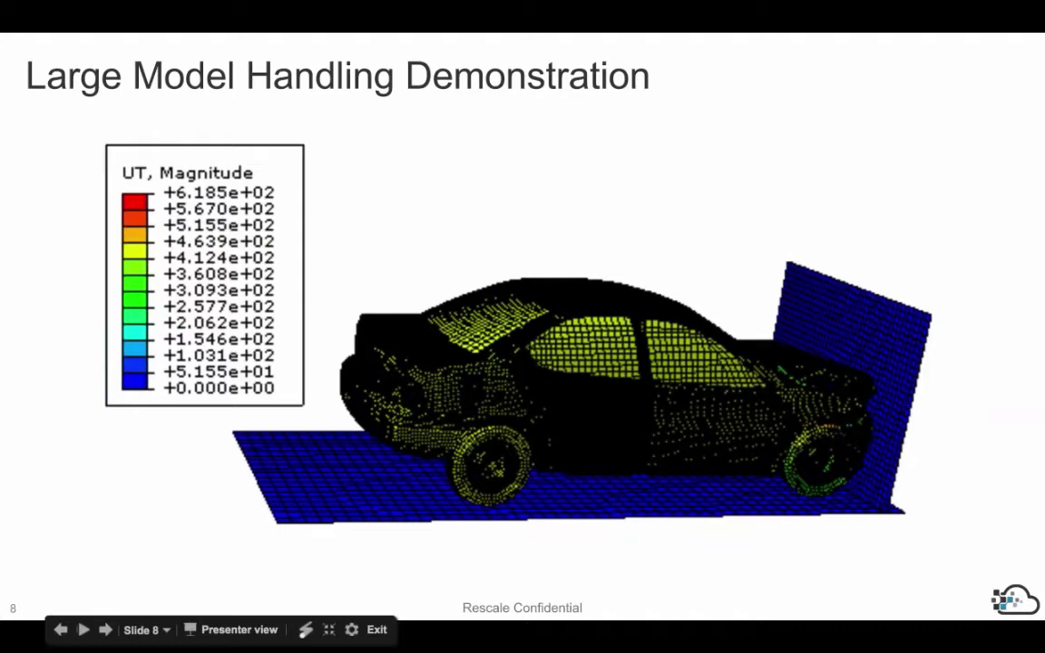
key(Right)
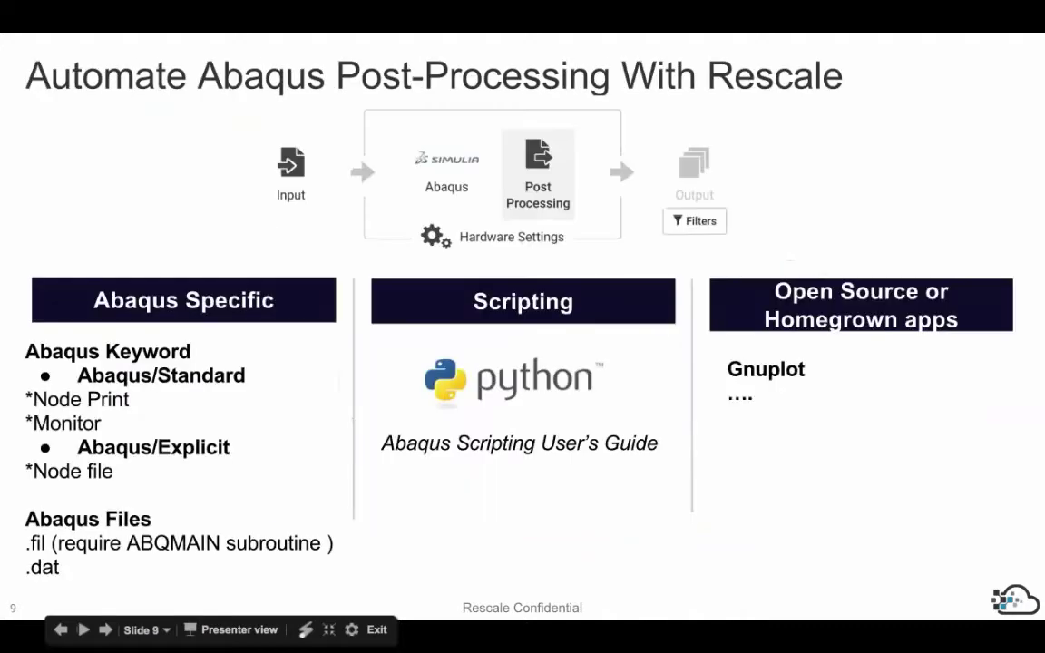
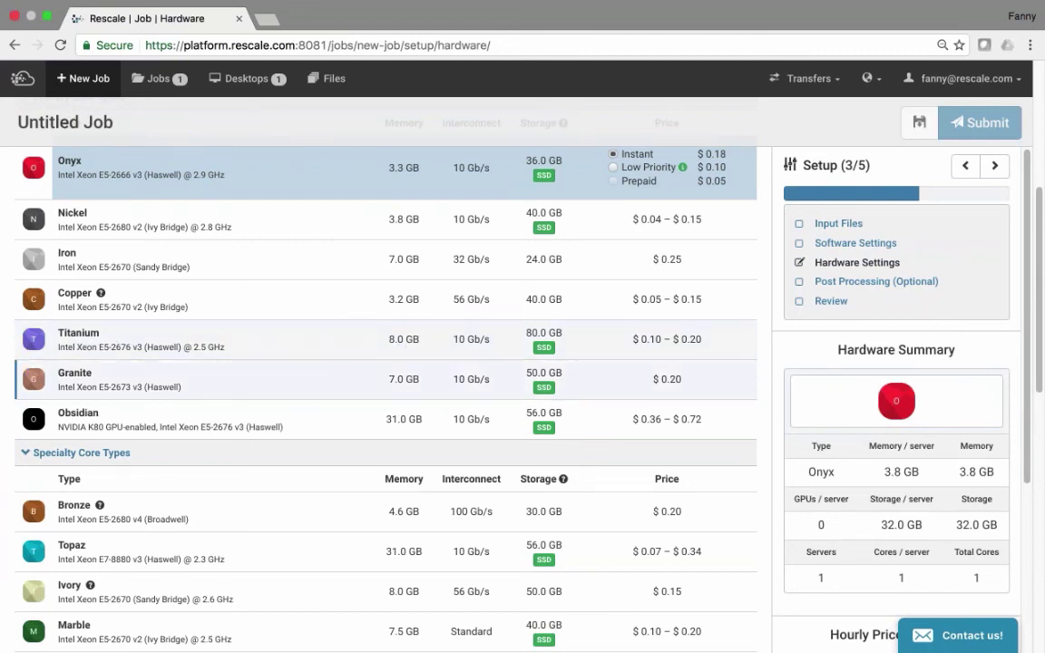
Select the Topaz specialty core type for the untitled job's hardware and compare it with the other core types' memory.
scroll(271, 397, down, 1)
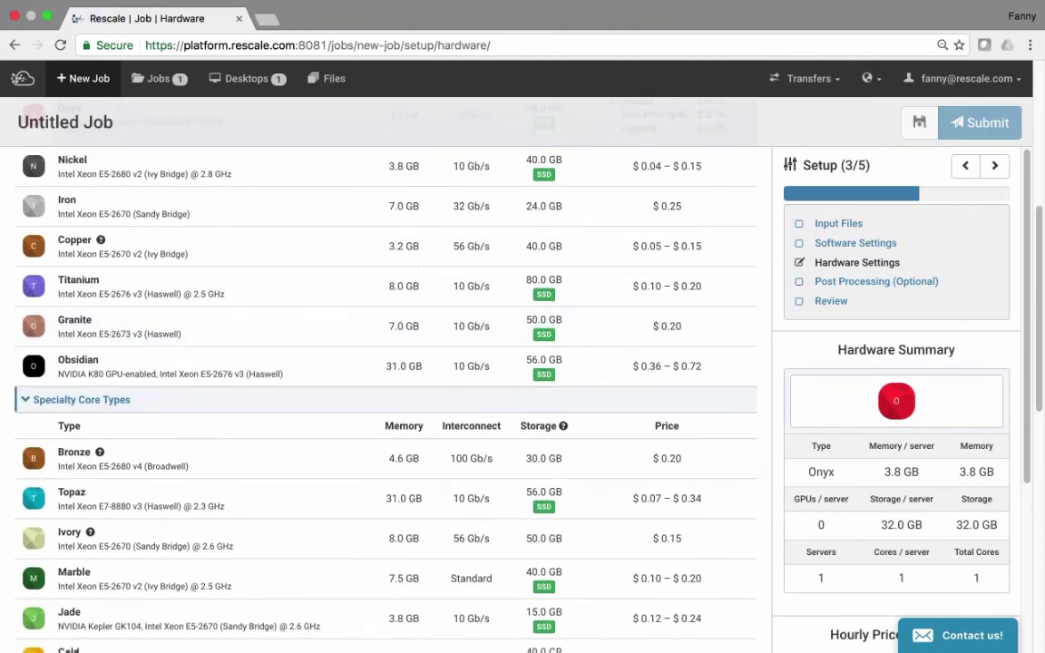
scroll(363, 381, down, 2)
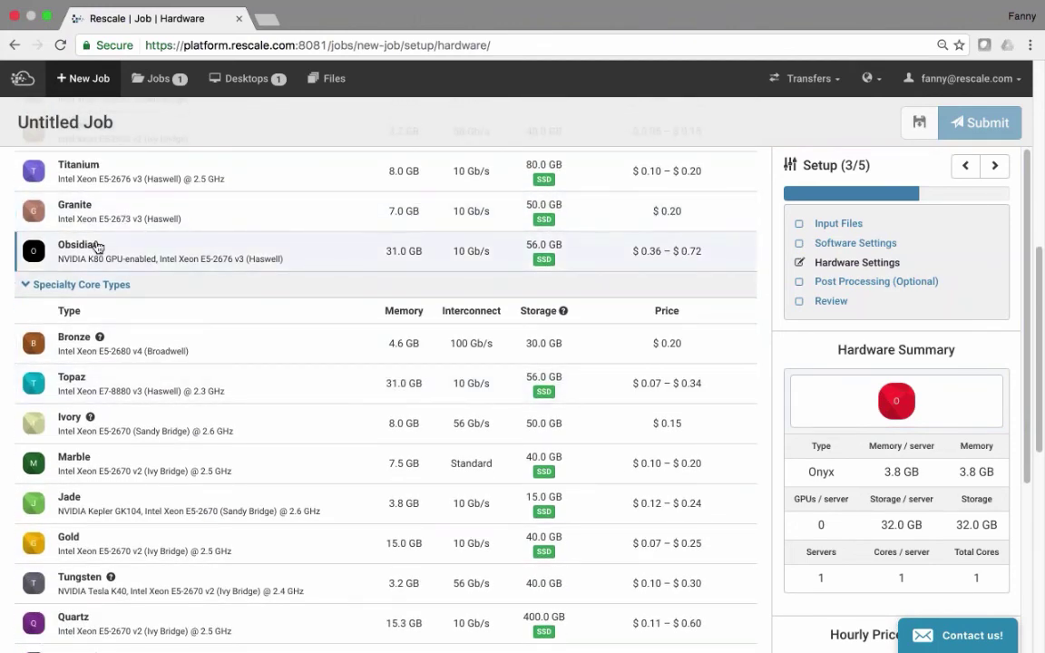
click(95, 397)
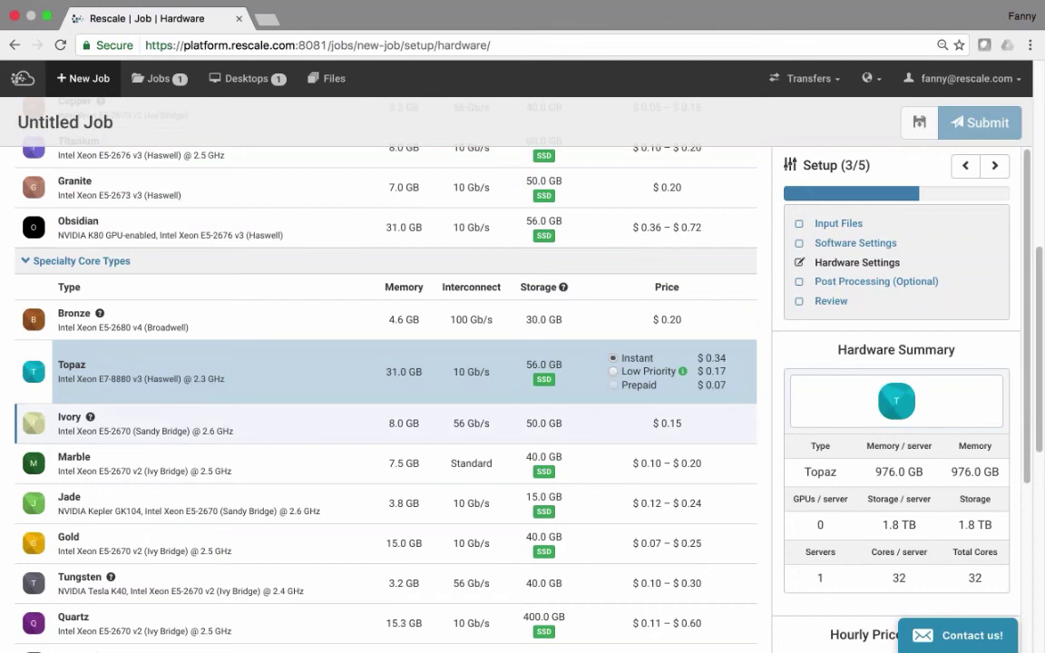
scroll(386, 423, down, 2)
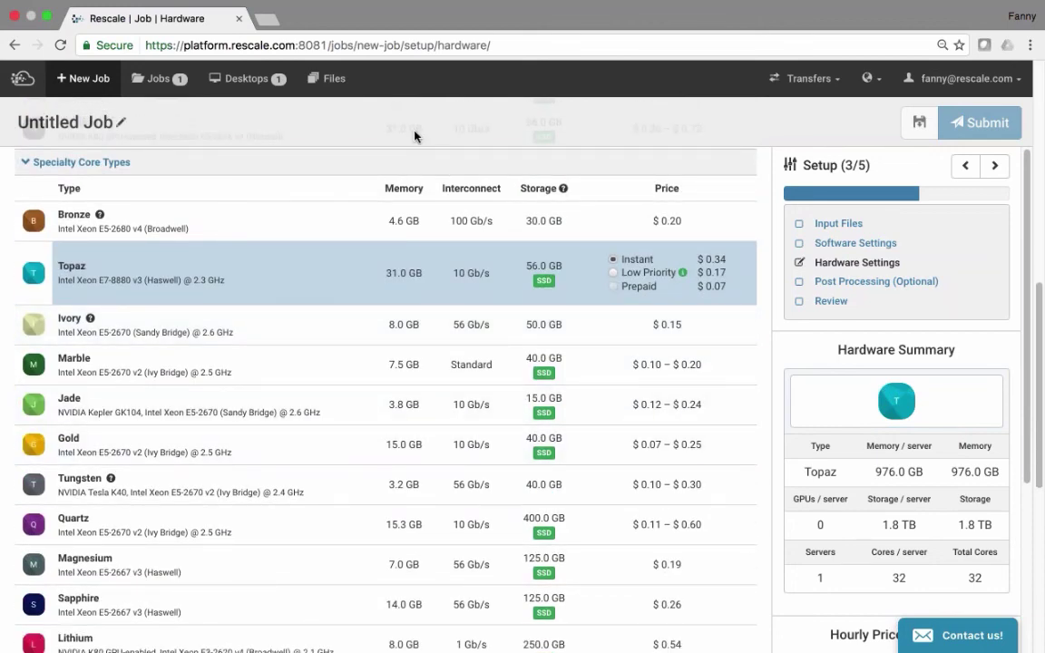
scroll(385, 381, down, 1)
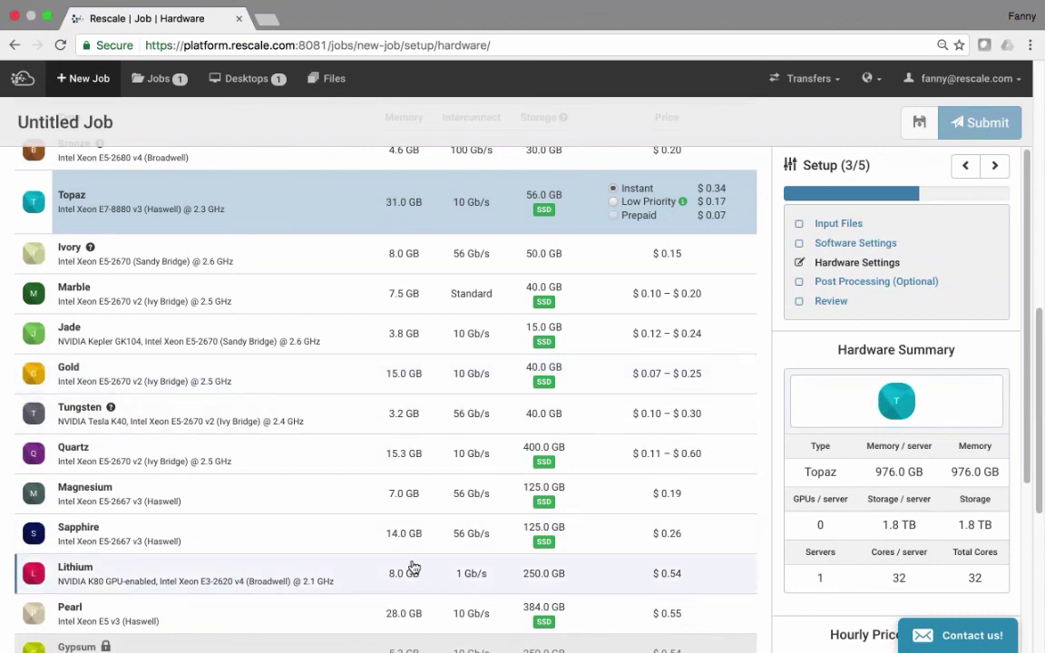
scroll(403, 493, up, 5)
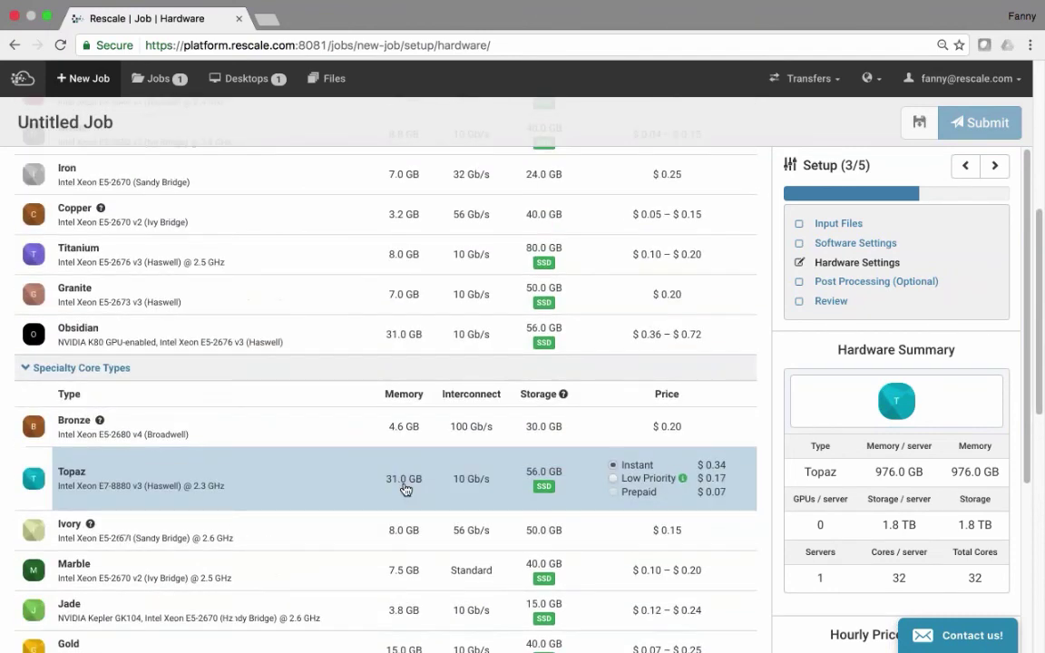
Leave the untitled job without saving its changes and start a new job.
scroll(405, 490, up, 2)
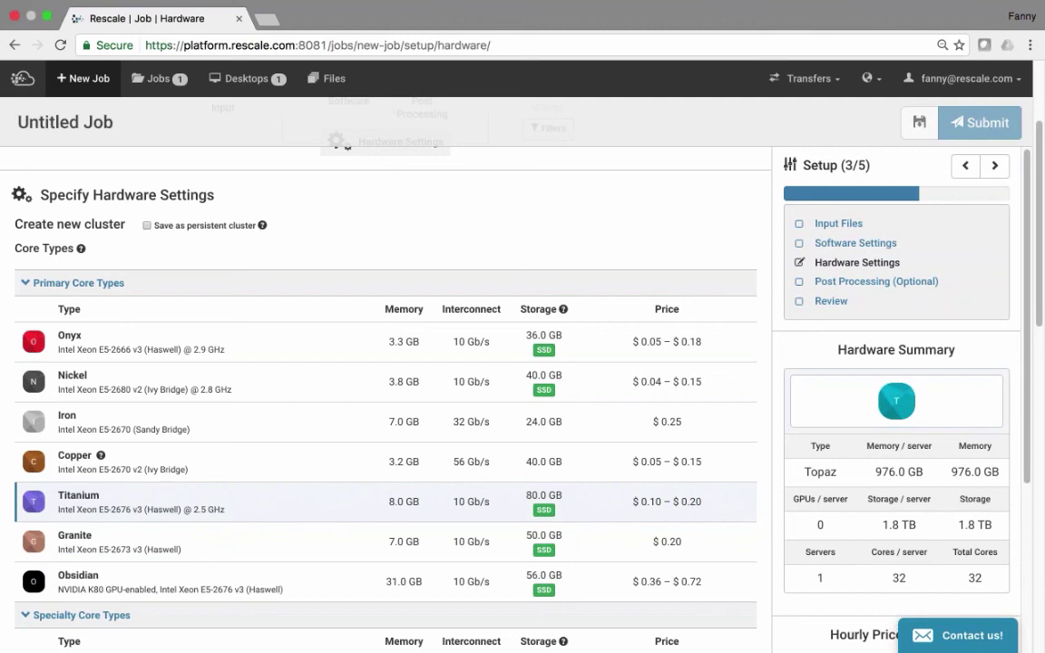
click(145, 78)
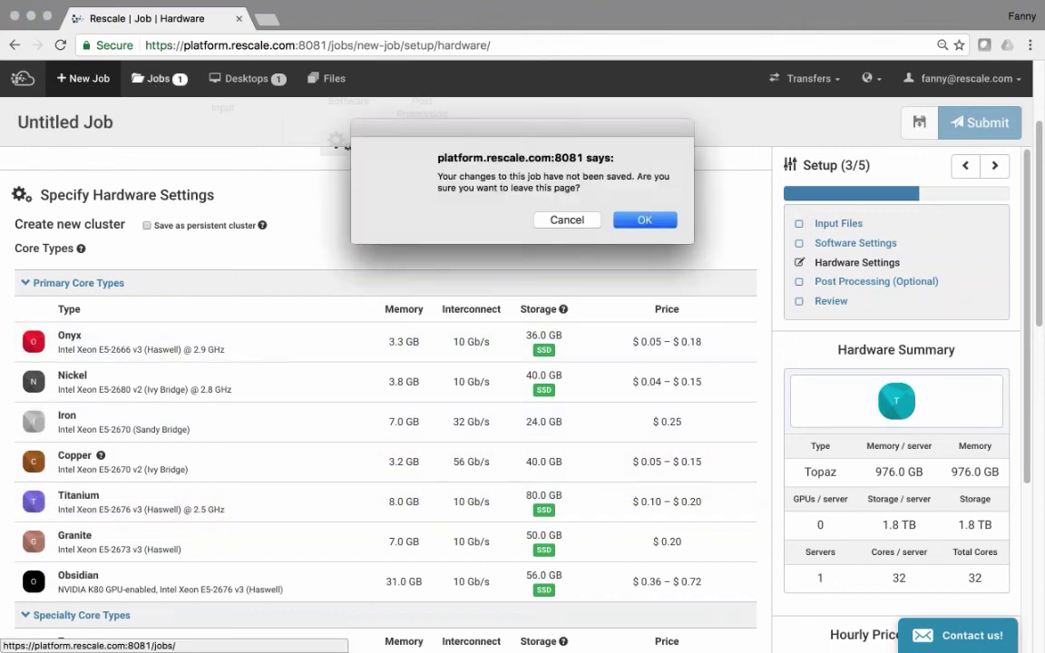
click(643, 219)
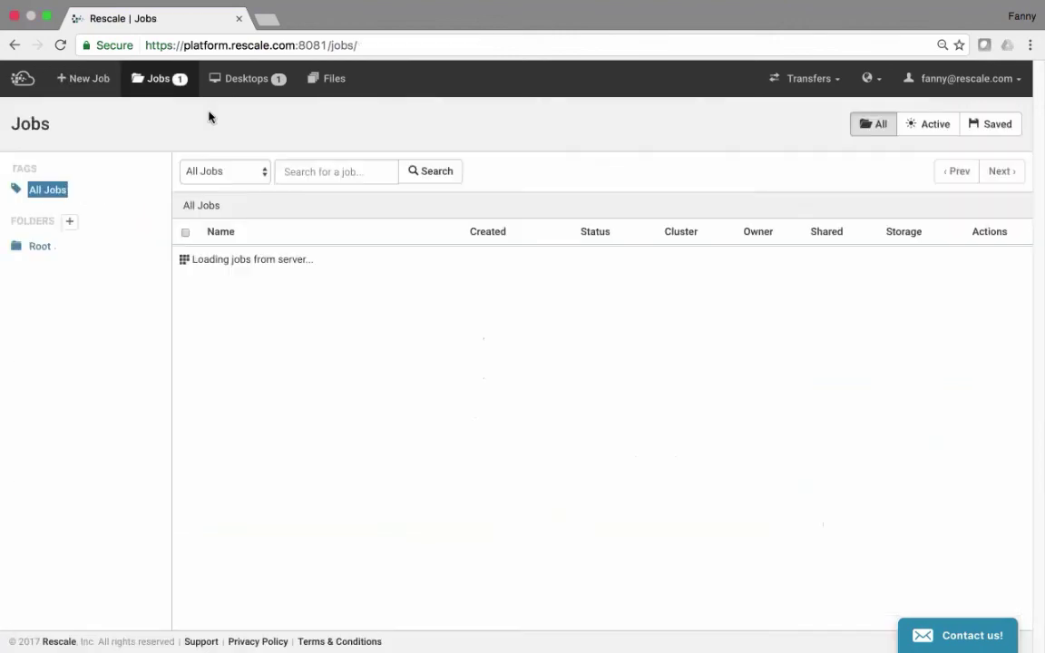
click(95, 78)
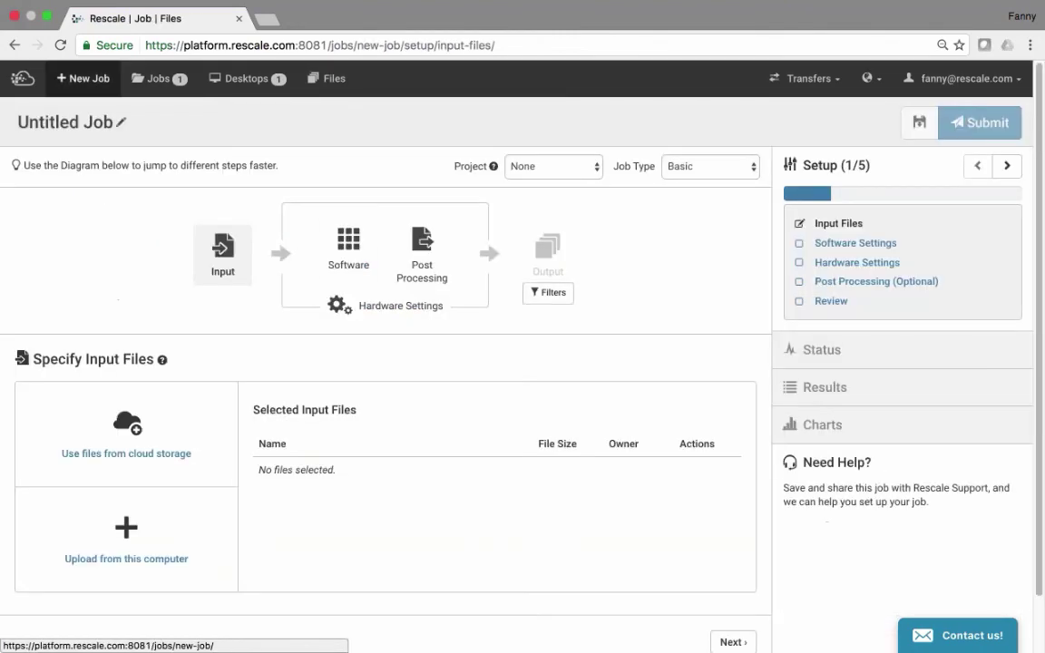
Search the new job's software list for "siem" and select STAR-CCM+ as its analysis software.
click(855, 243)
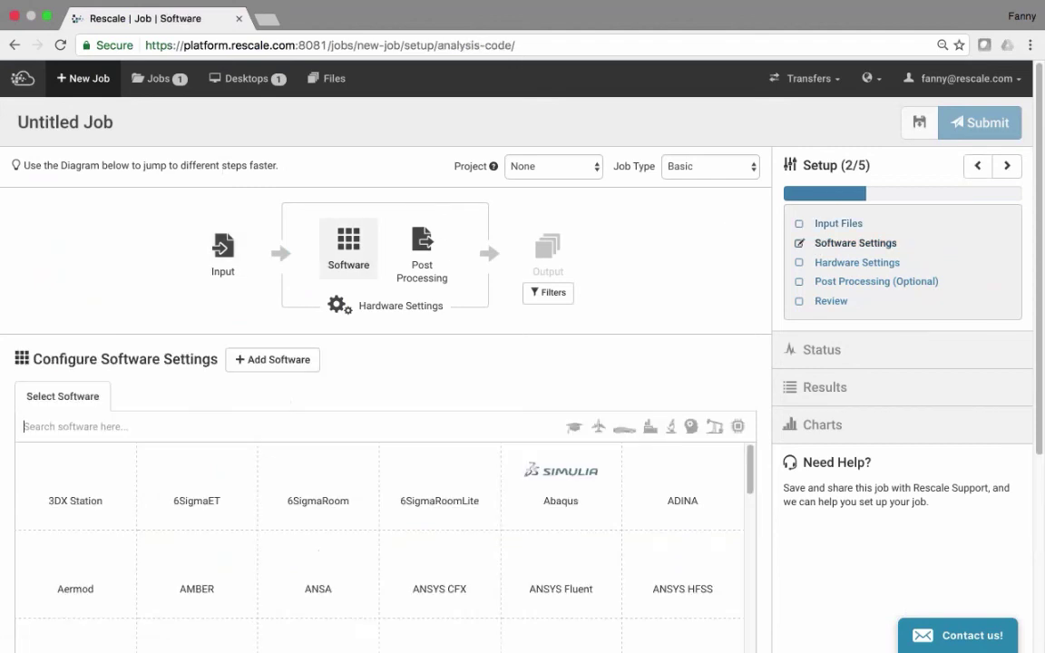
scroll(281, 400, down, 3)
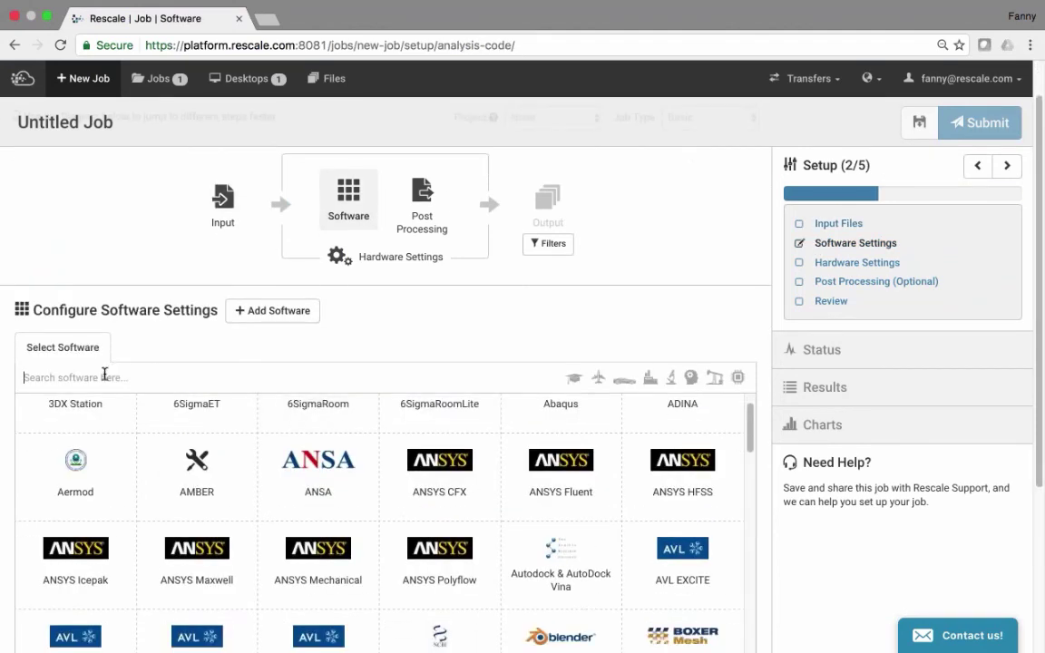
text(siem)
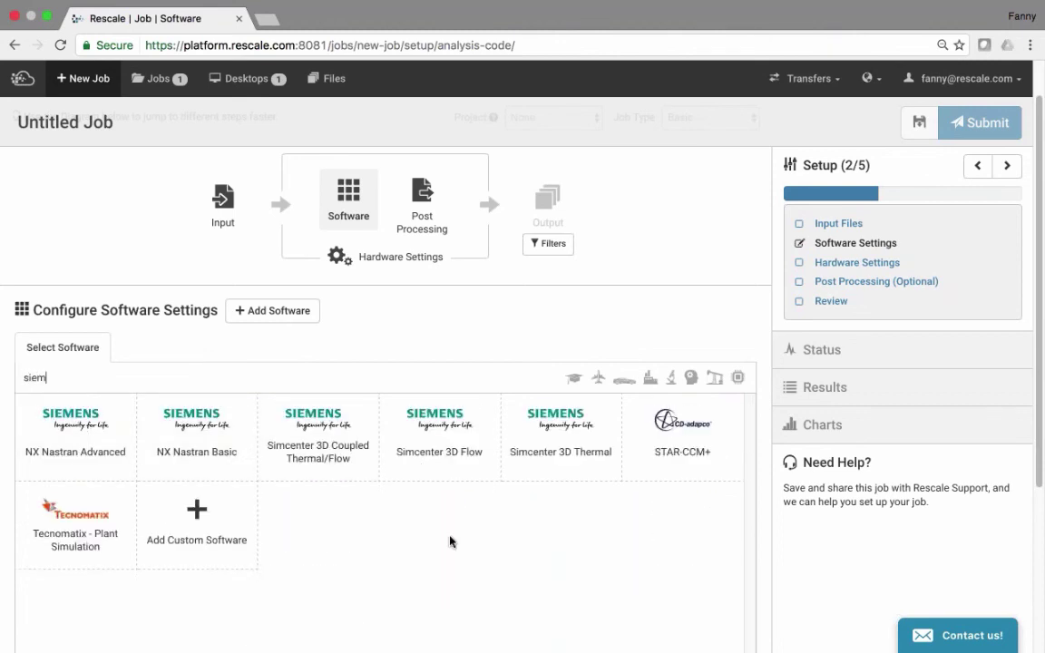
click(691, 430)
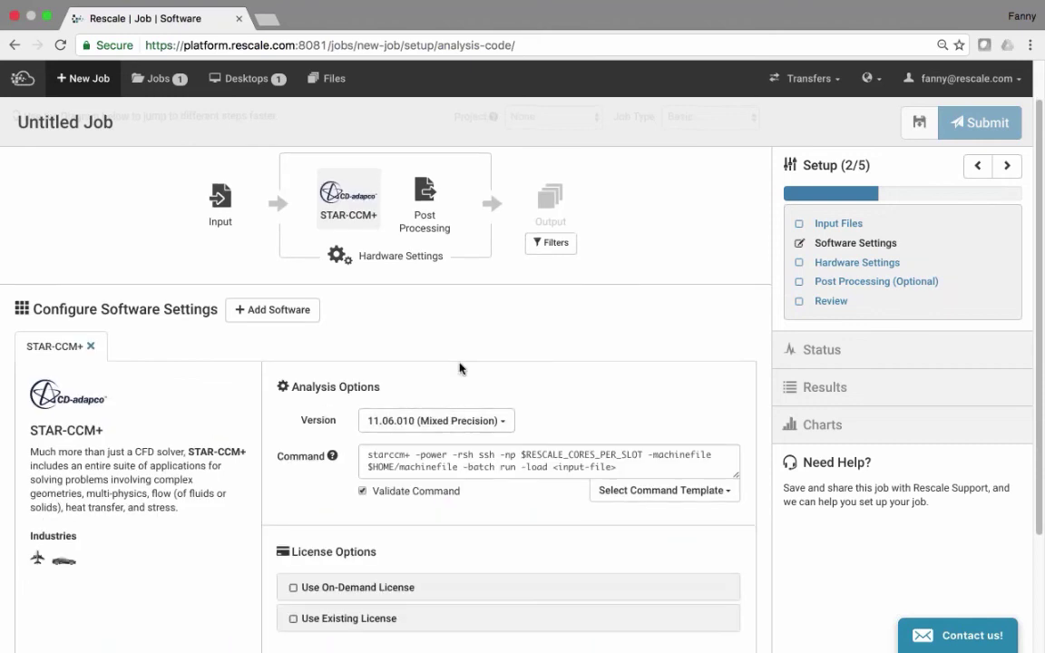
Add a second software to the job, searching for "abaqu" and selecting Abaqus alongside STAR-CCM+.
scroll(459, 367, down, 1)
click(277, 274)
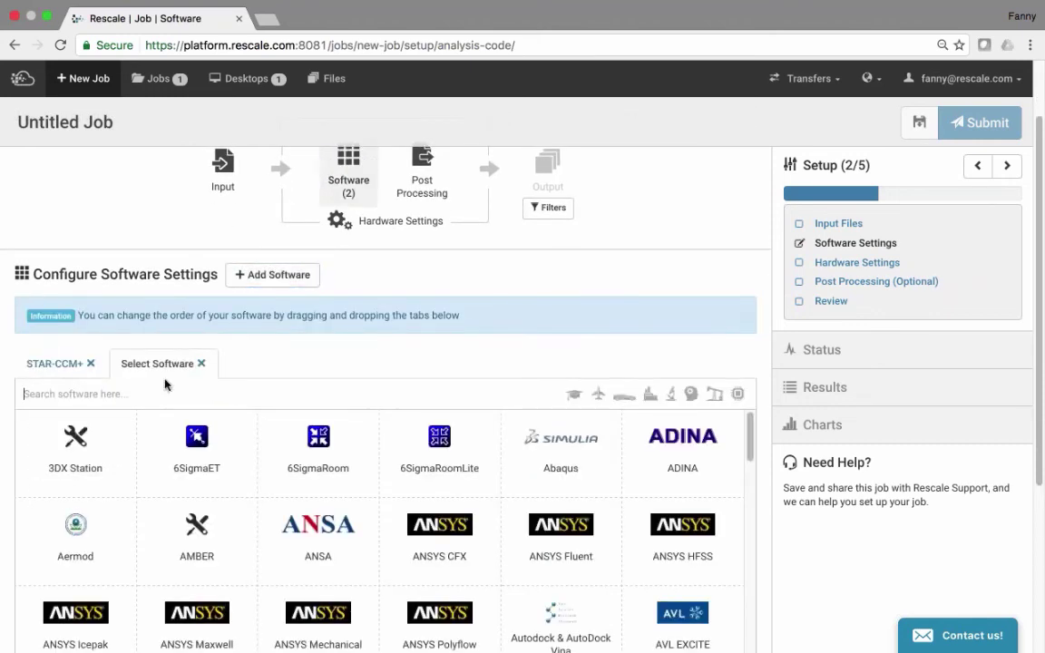
click(130, 407)
text(abaqu)
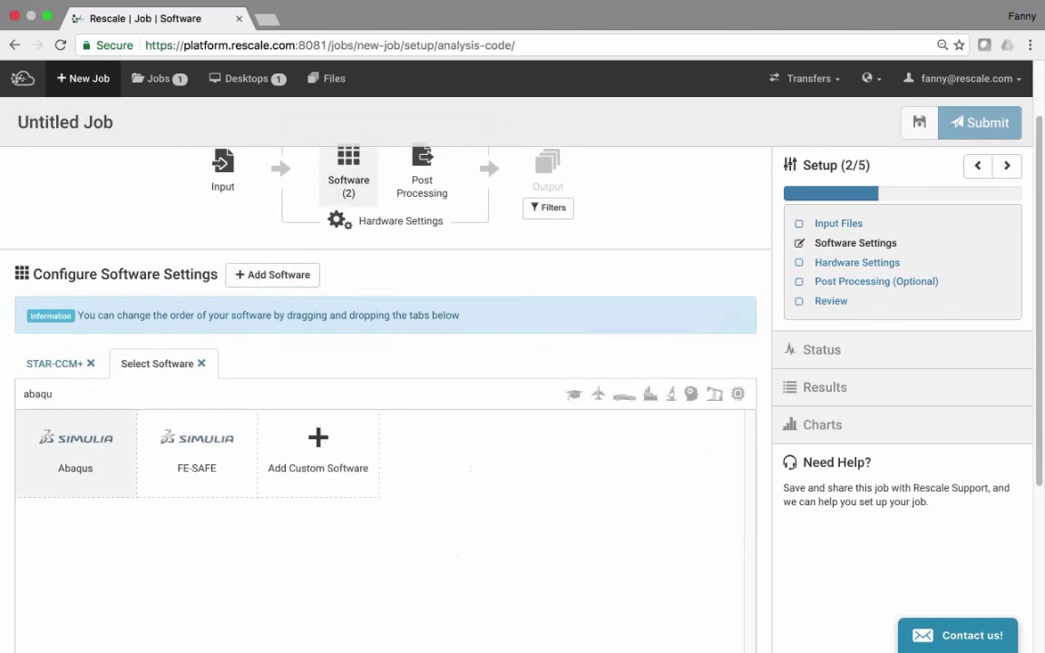
click(65, 470)
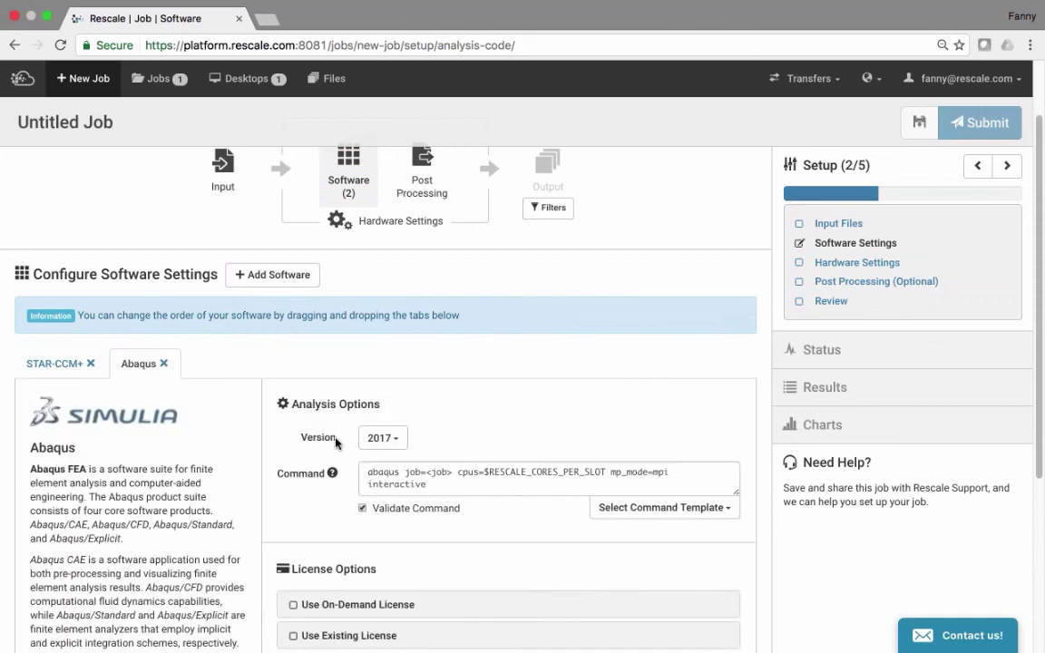